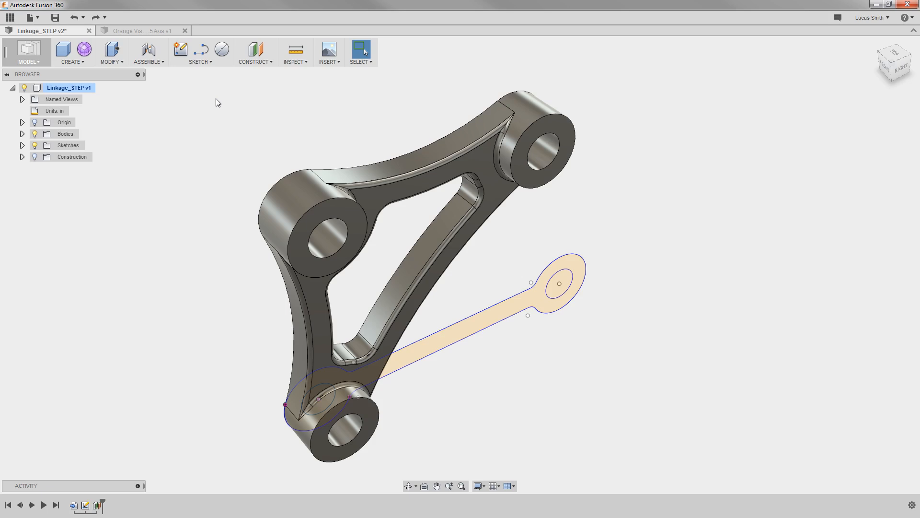
click(42, 63)
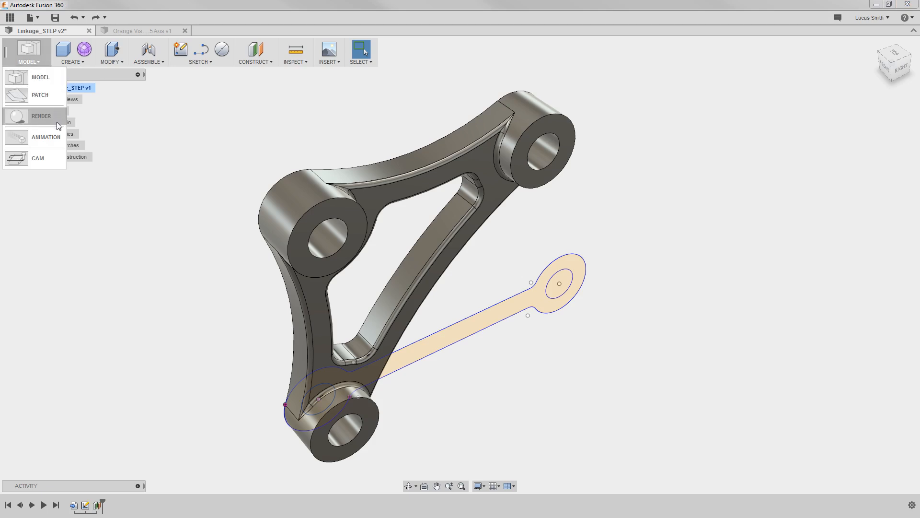
click(56, 159)
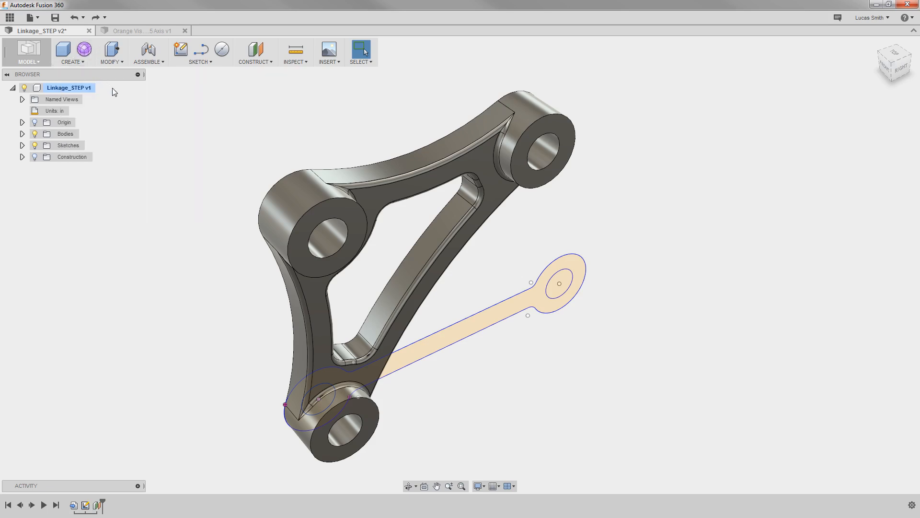
Mirror the linkage body across the construction plane, showing the construction geometry for the selection and hiding it again.
click(87, 63)
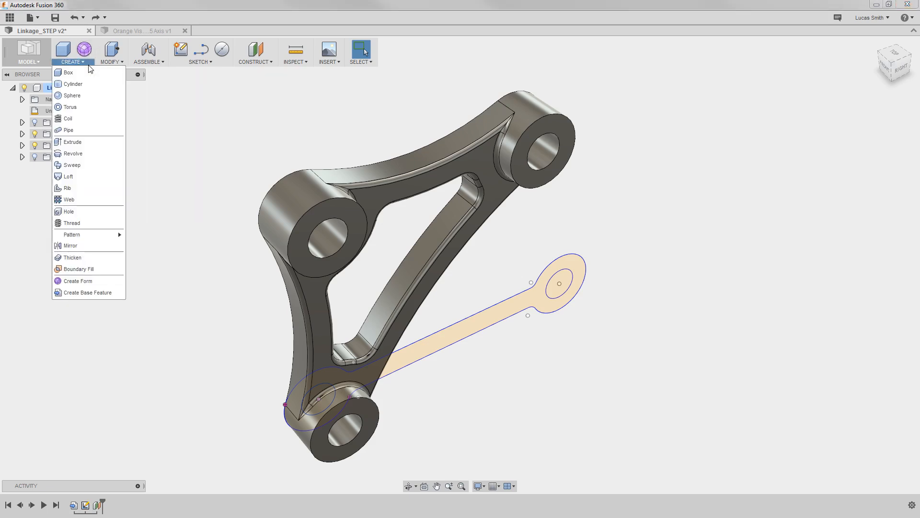
click(92, 245)
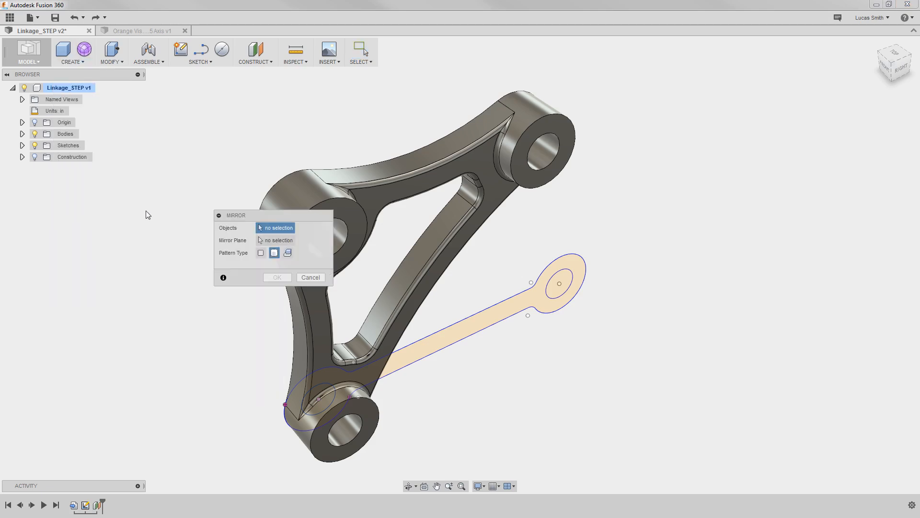
click(280, 201)
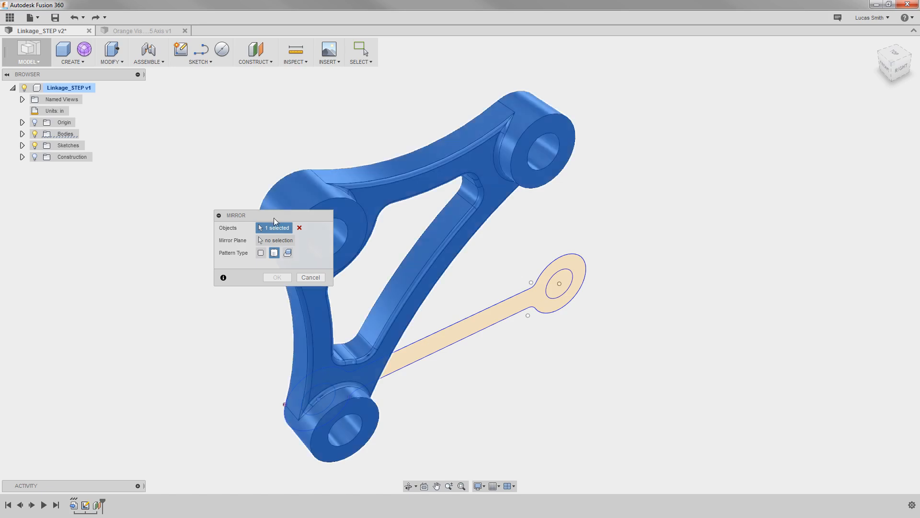
drag(275, 216, 182, 158)
click(184, 183)
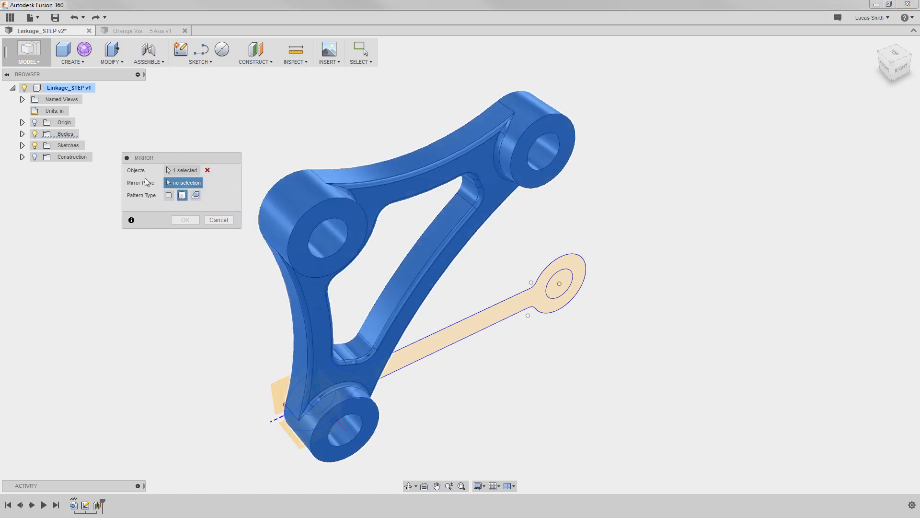
click(34, 158)
click(187, 148)
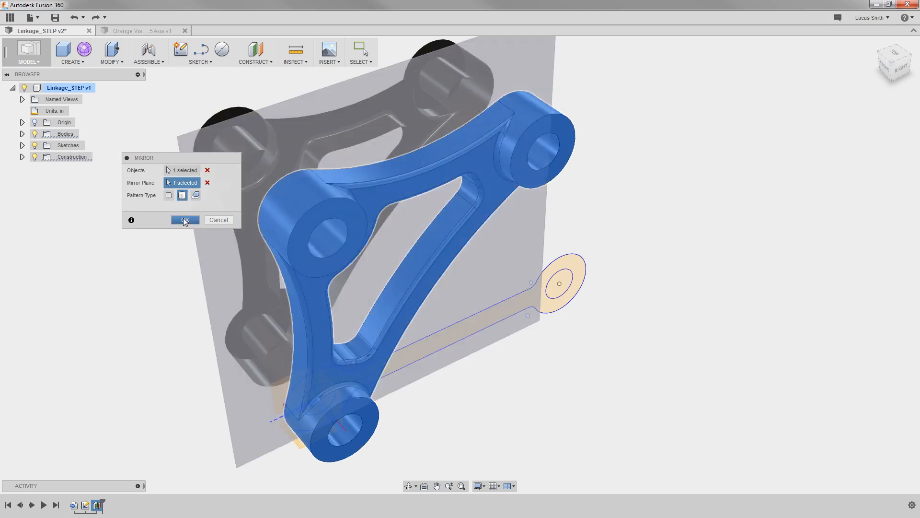
click(185, 220)
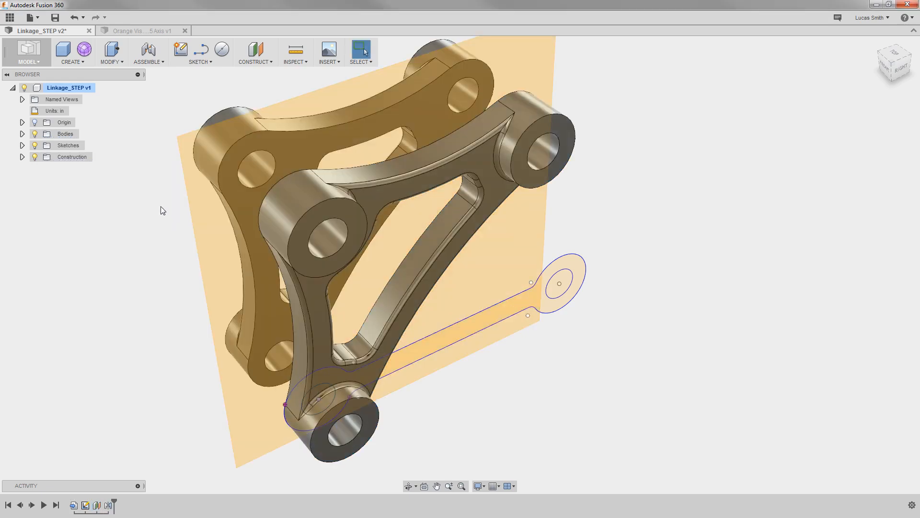
click(35, 157)
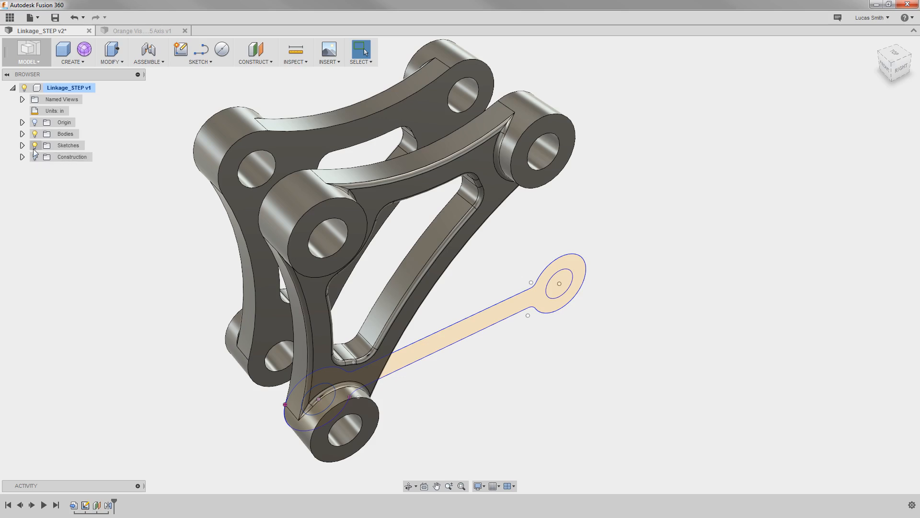
Rename the mirror group that holds the two linkage bodies as Linkage.
click(22, 134)
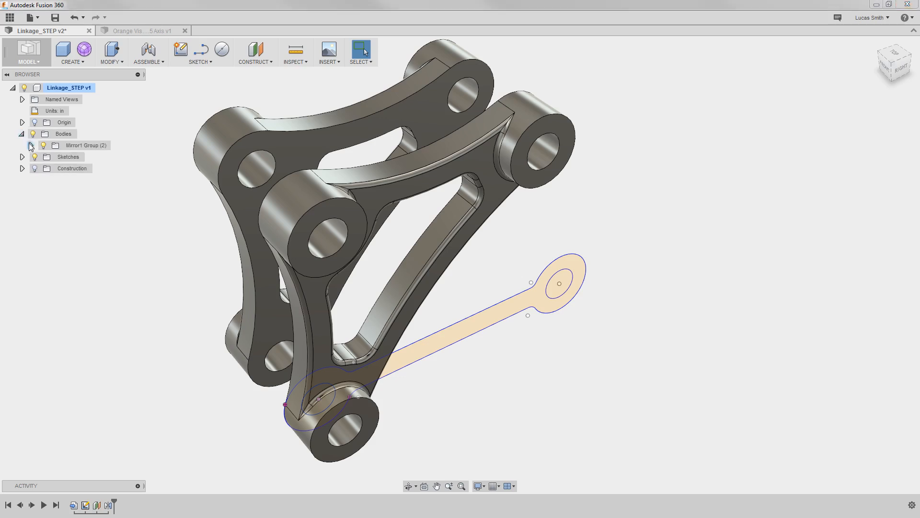
click(29, 145)
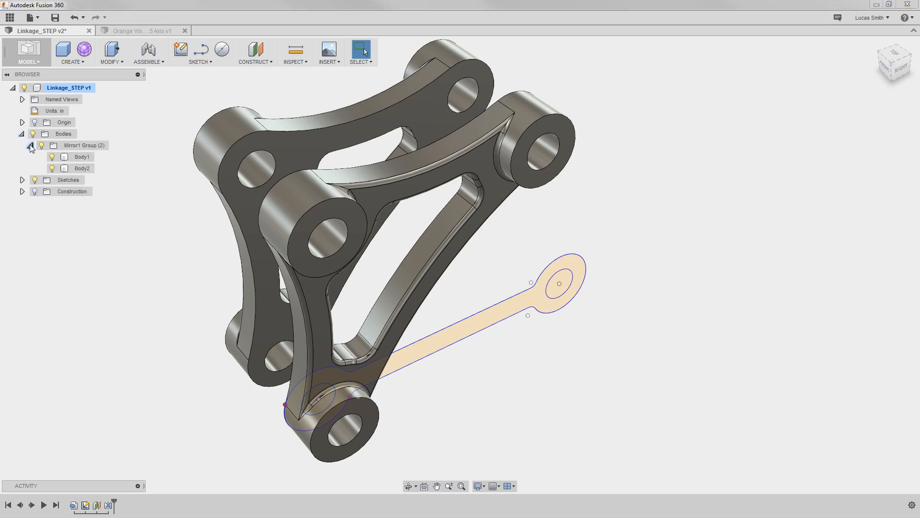
click(65, 144)
double_click(65, 144)
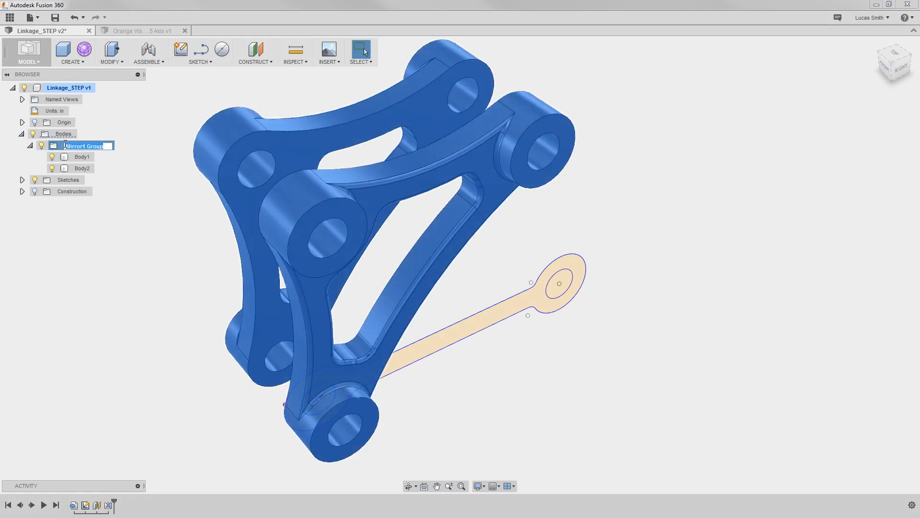
key(BackSpace)
text(Linkage)
key(Return)
click(112, 151)
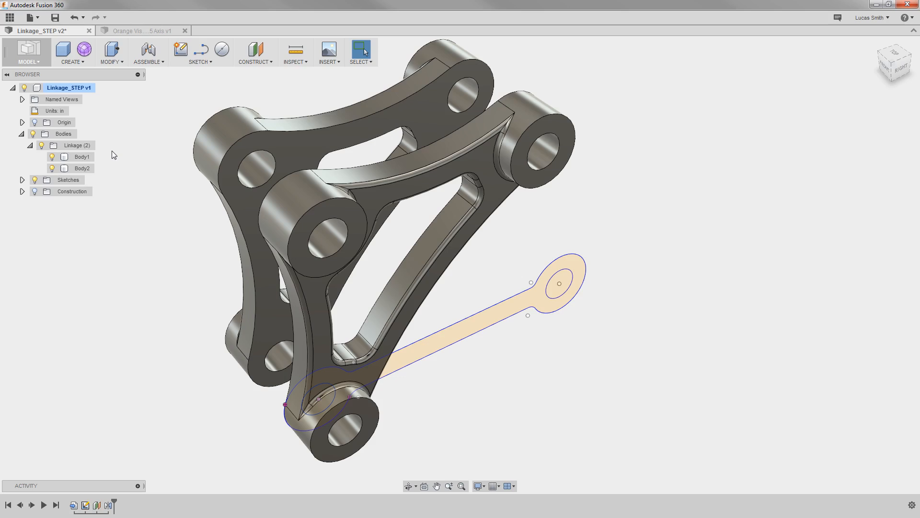
Extrude the dogbone-shaped sketch profile as a new body, using the To extent up to the inner face of the mirrored linkage.
click(88, 65)
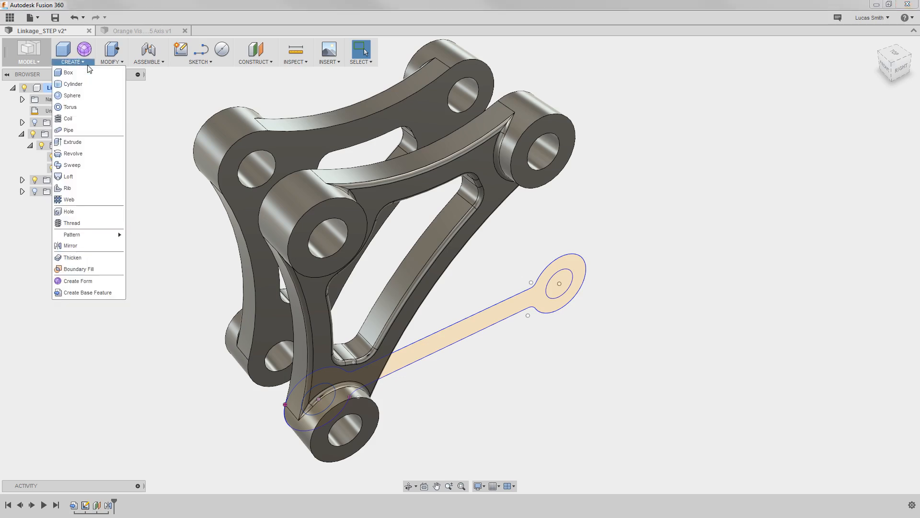
click(88, 142)
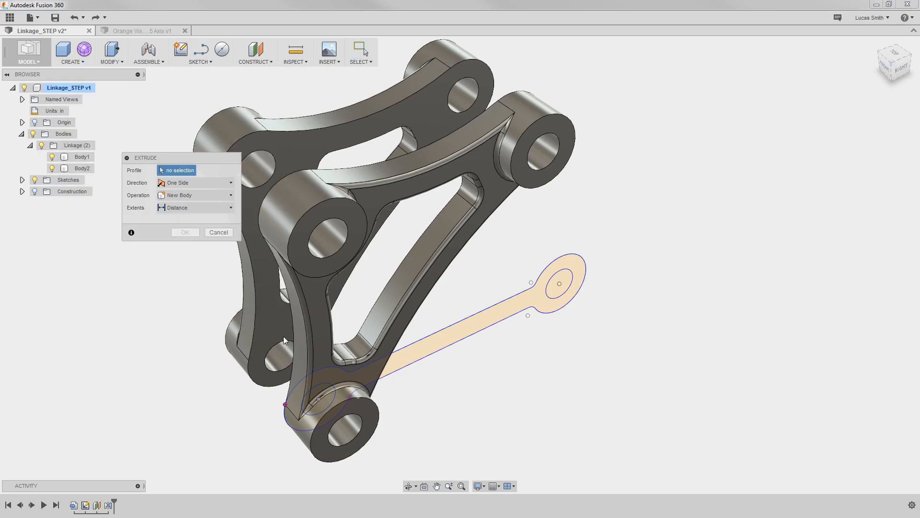
click(408, 360)
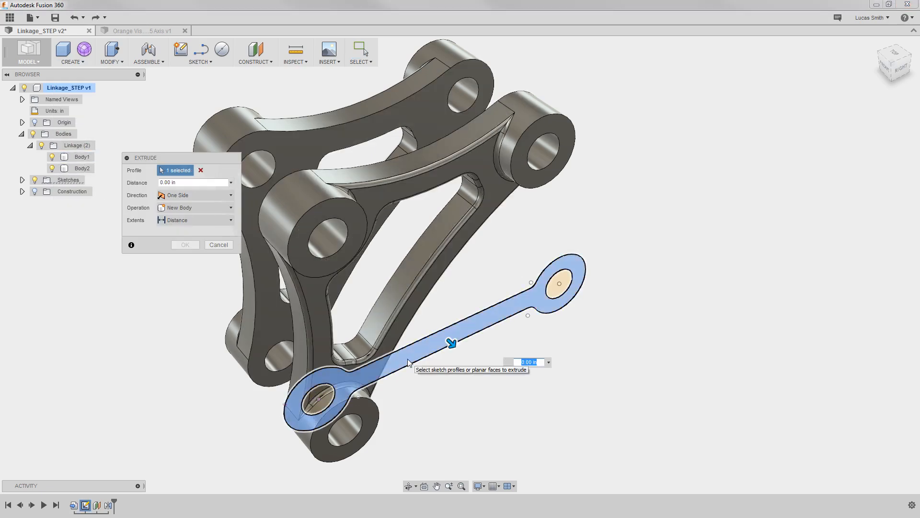
drag(450, 344, 446, 333)
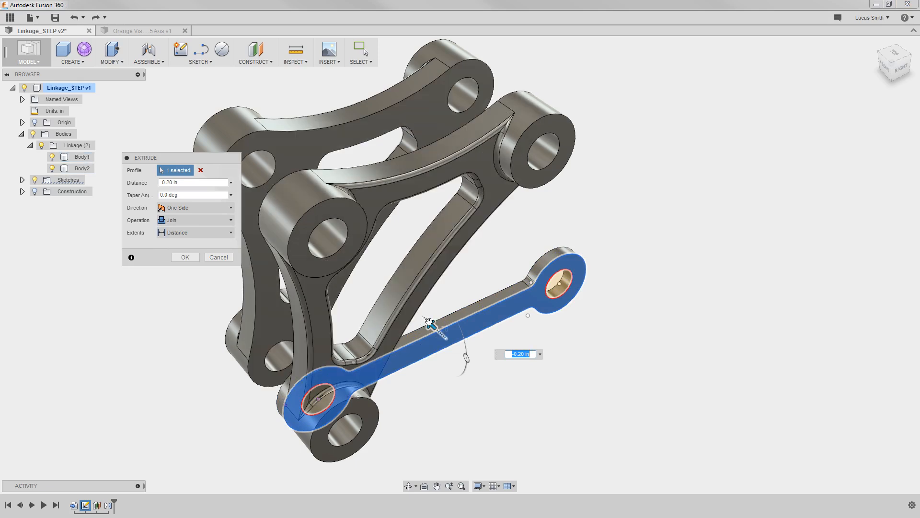
drag(432, 325, 385, 275)
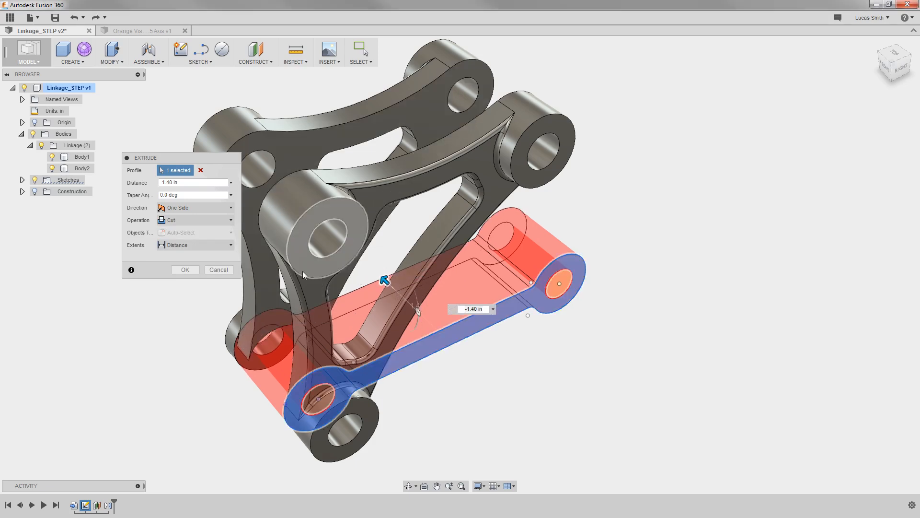
click(196, 223)
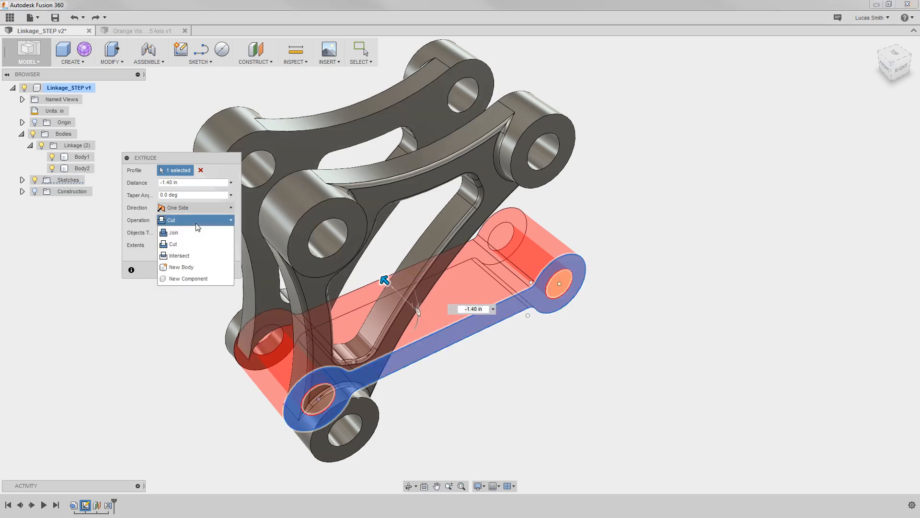
click(215, 268)
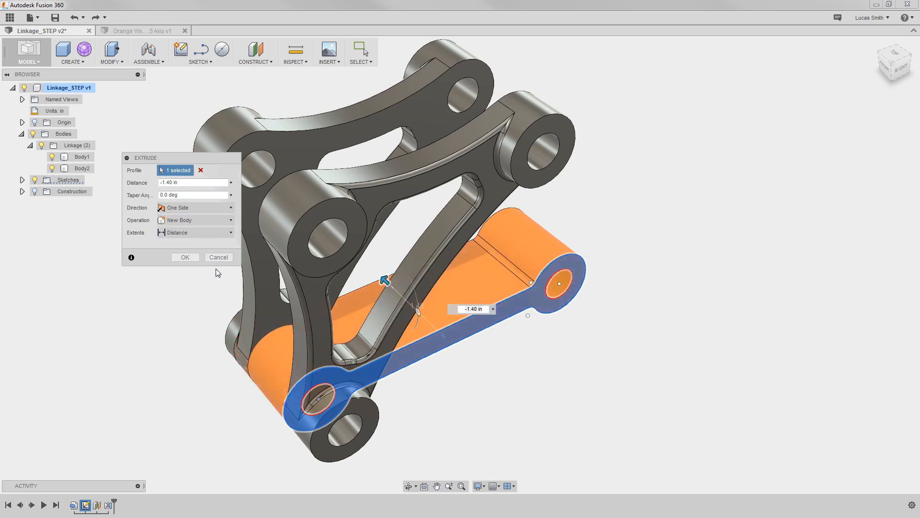
click(214, 232)
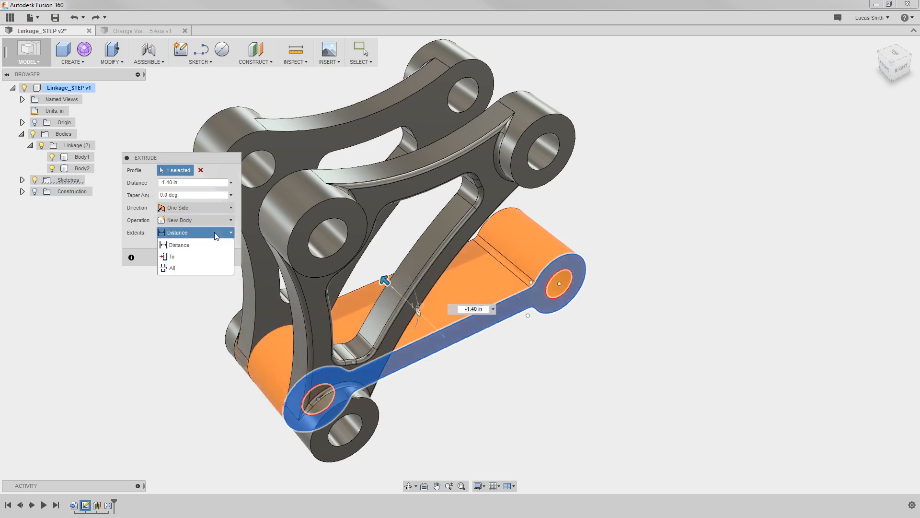
click(205, 256)
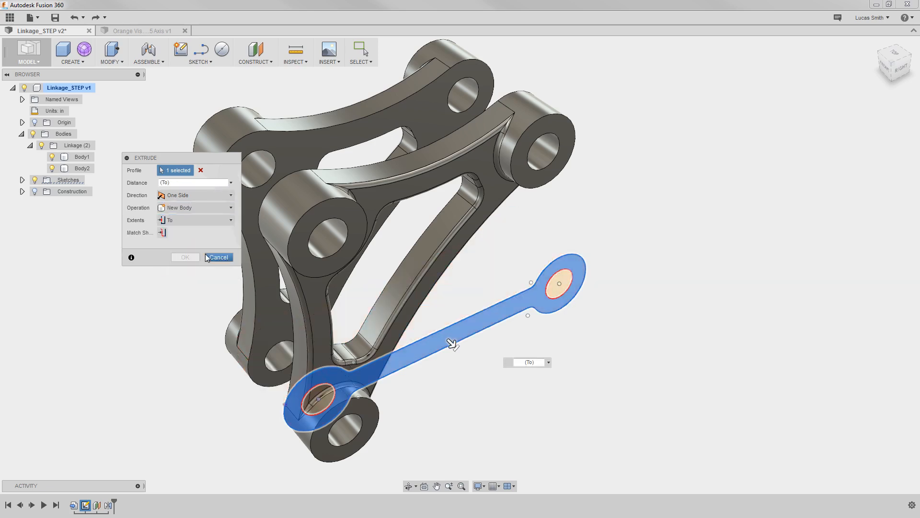
click(262, 303)
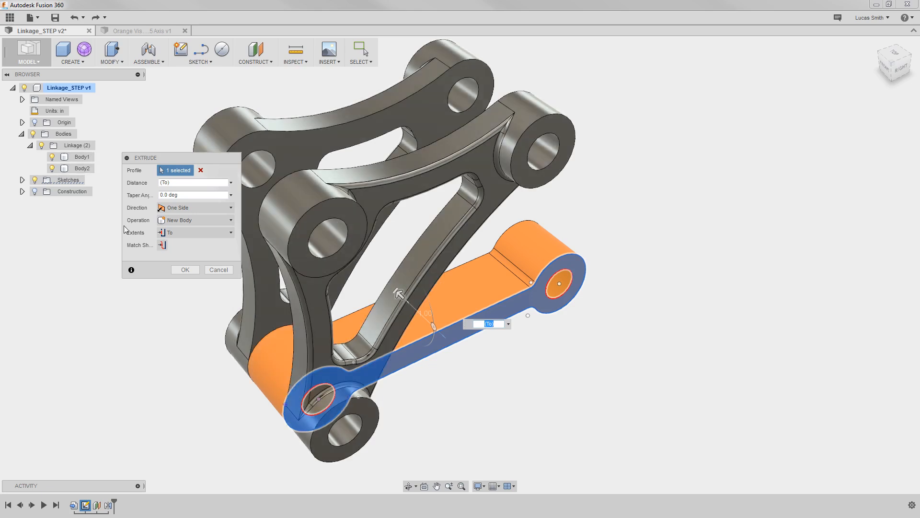
click(183, 271)
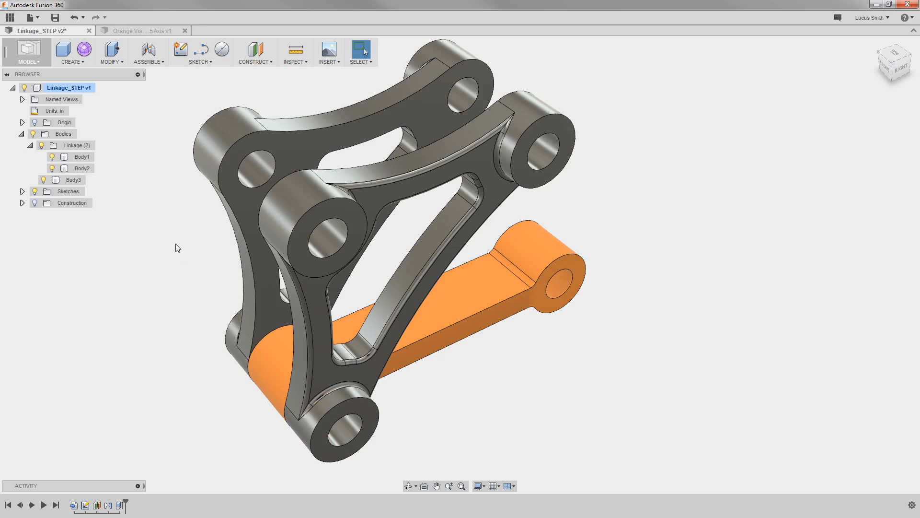
Rename the extruded body as Dogbone and create a component from it.
double_click(73, 180)
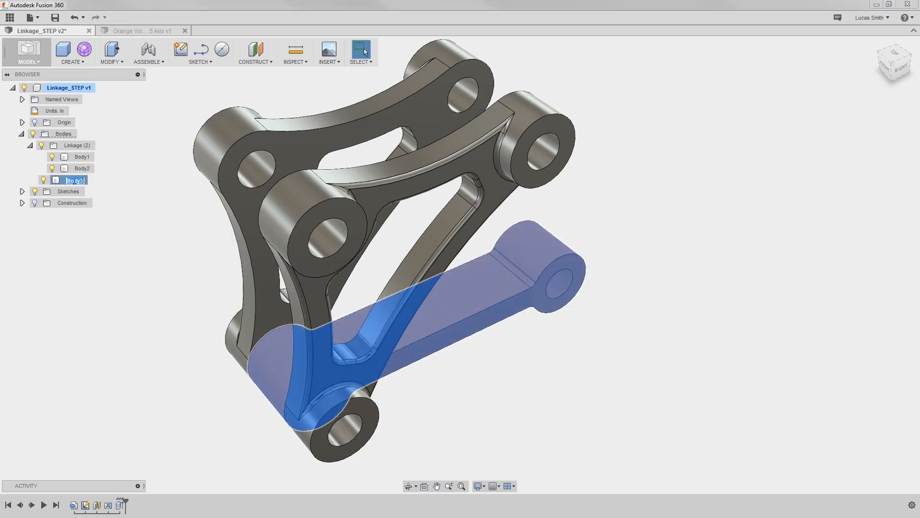
text(Dogbone)
click(117, 188)
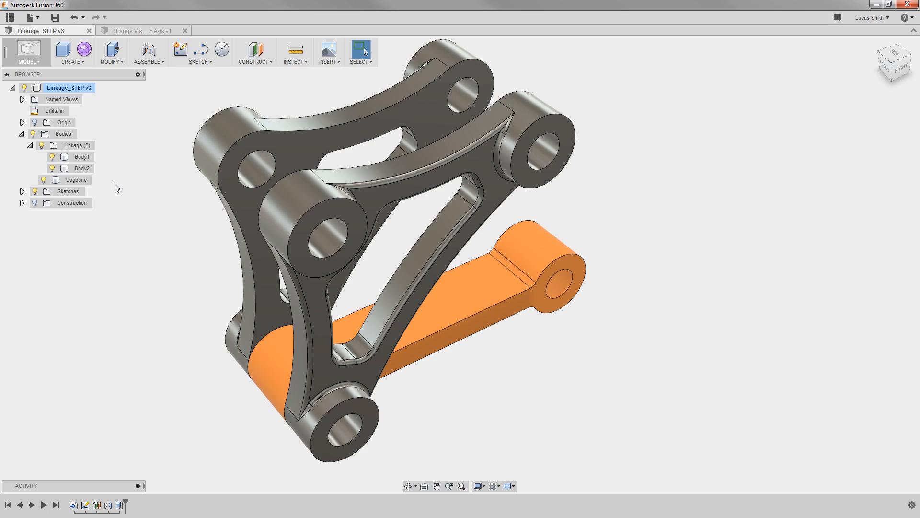
right_click(84, 180)
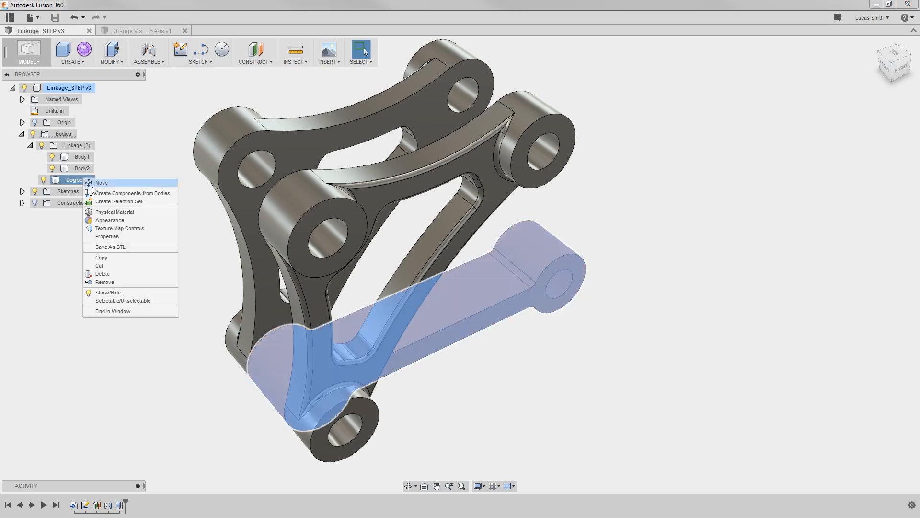
click(149, 194)
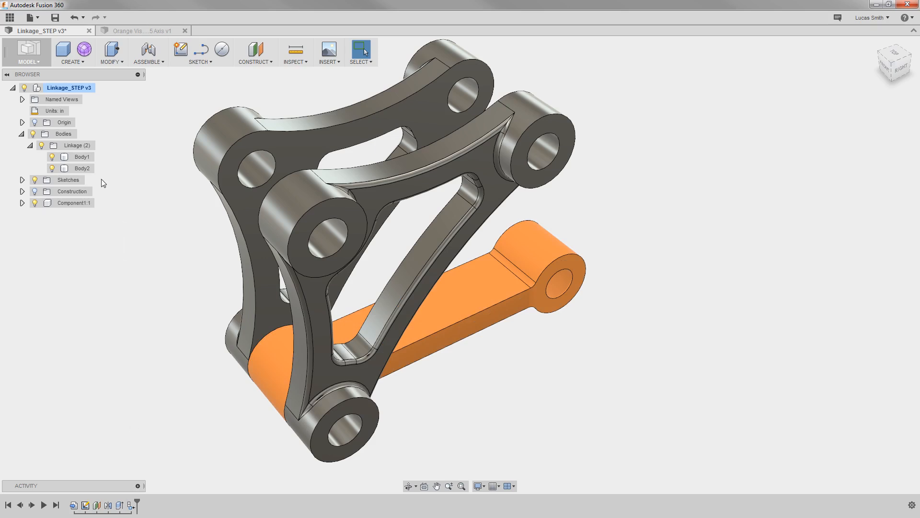
Examine the origin and bodies contained in the new dogbone component.
click(39, 91)
click(22, 203)
click(30, 214)
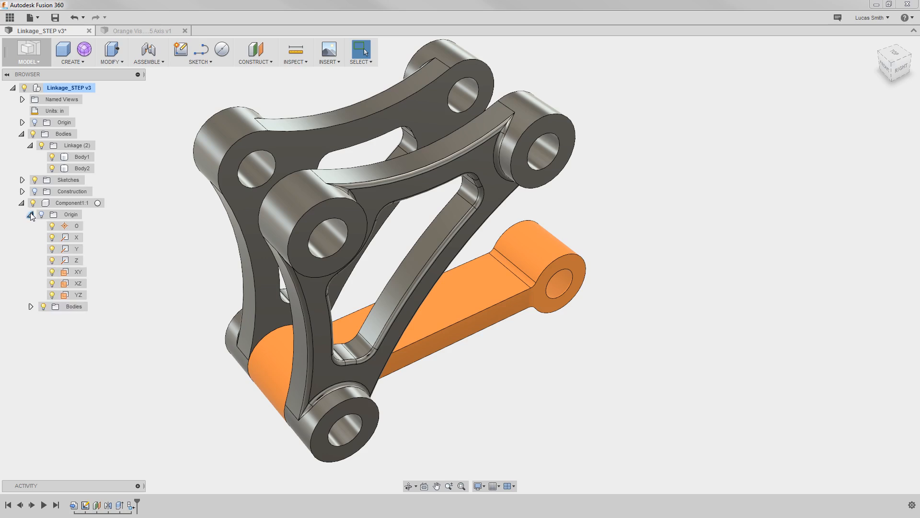
click(30, 214)
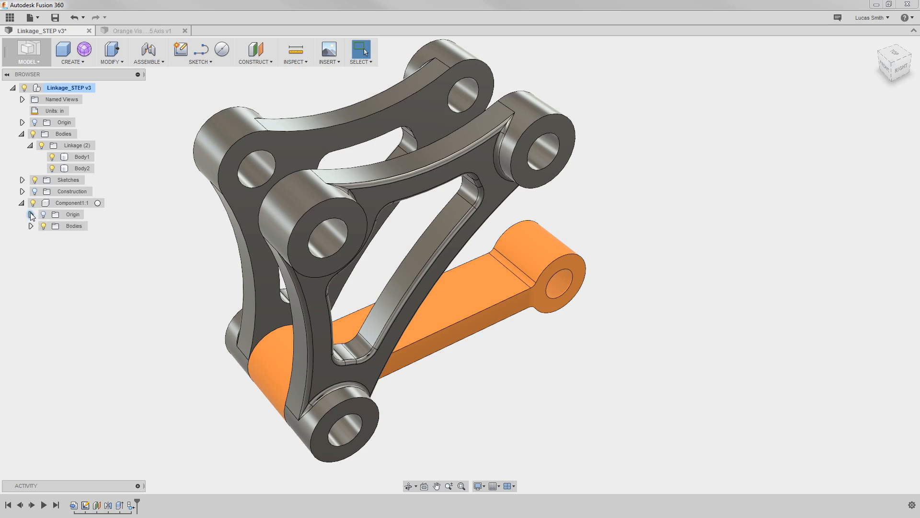
click(30, 226)
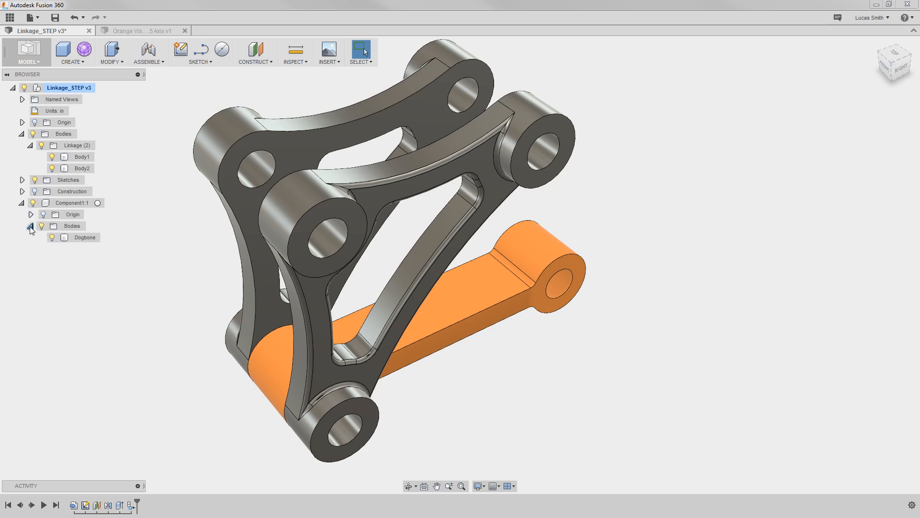
click(30, 225)
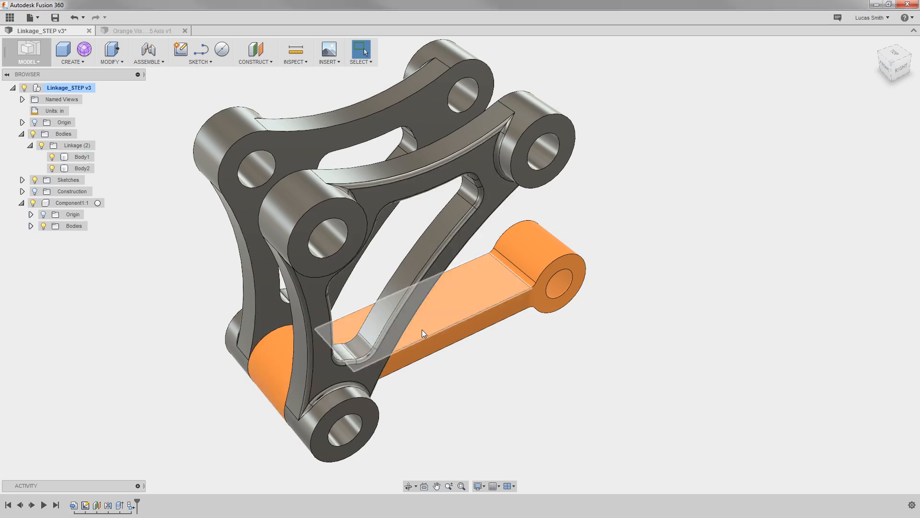
Move the dogbone component freely away from the linkages, and undo the move.
drag(423, 330, 550, 295)
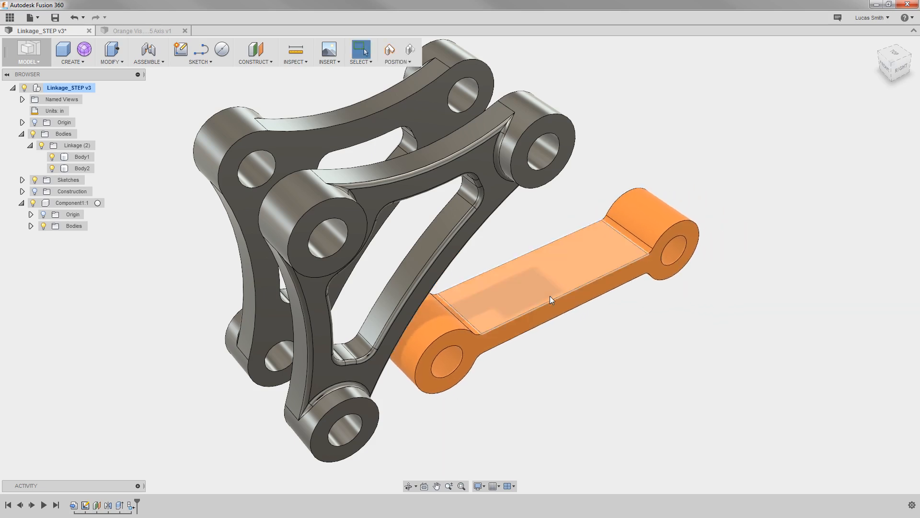
key(ctrl+z)
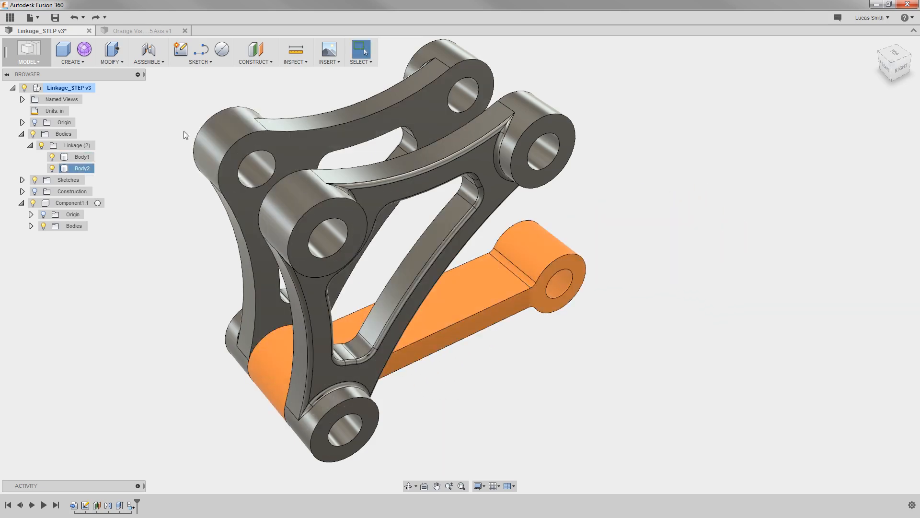
Create a revolute as-built joint about the Z axis between the dogbone and the linkage at their shared hole, and swing the dogbone slightly downward.
click(150, 60)
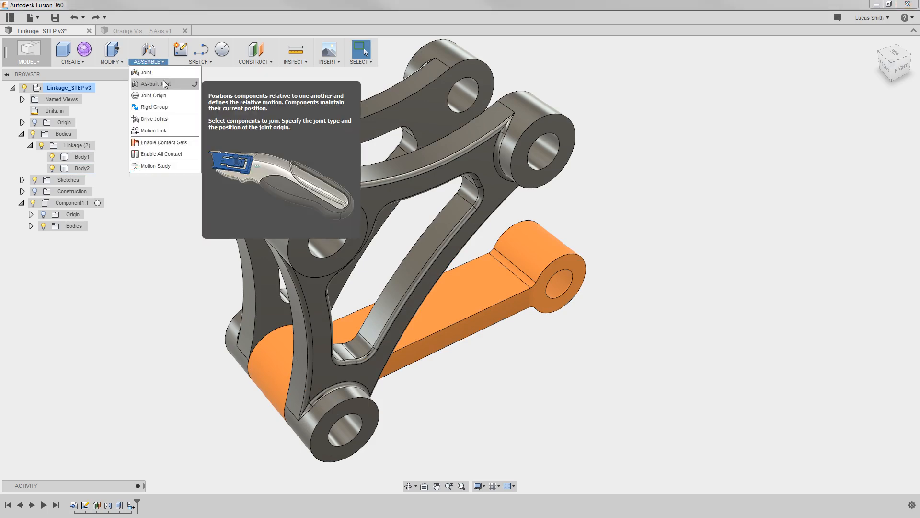
click(163, 81)
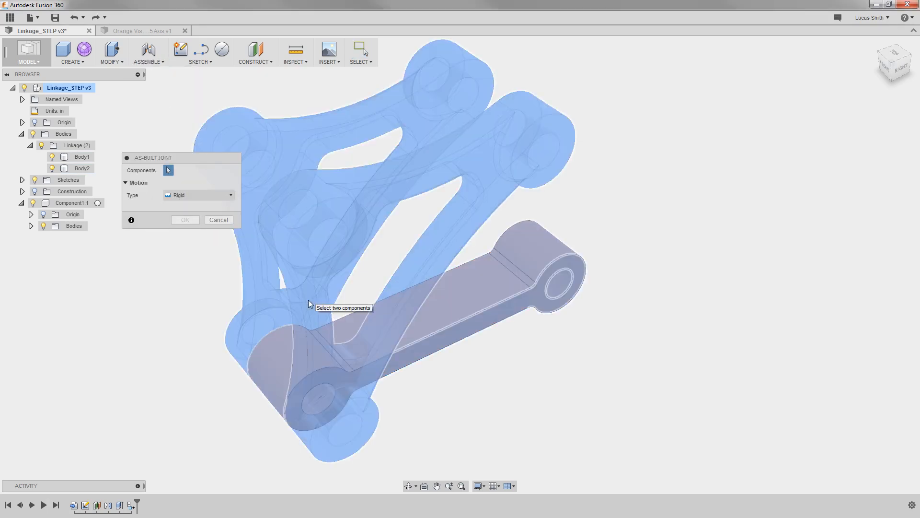
click(283, 361)
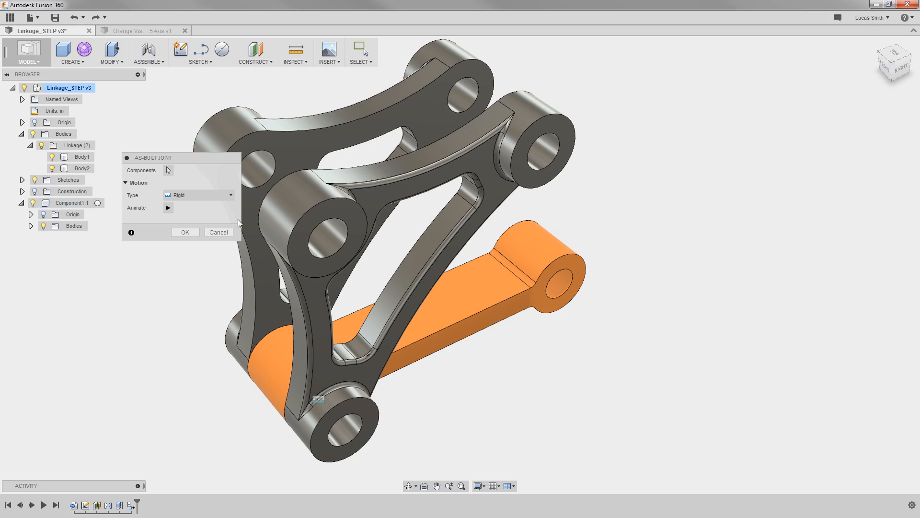
click(214, 195)
click(210, 219)
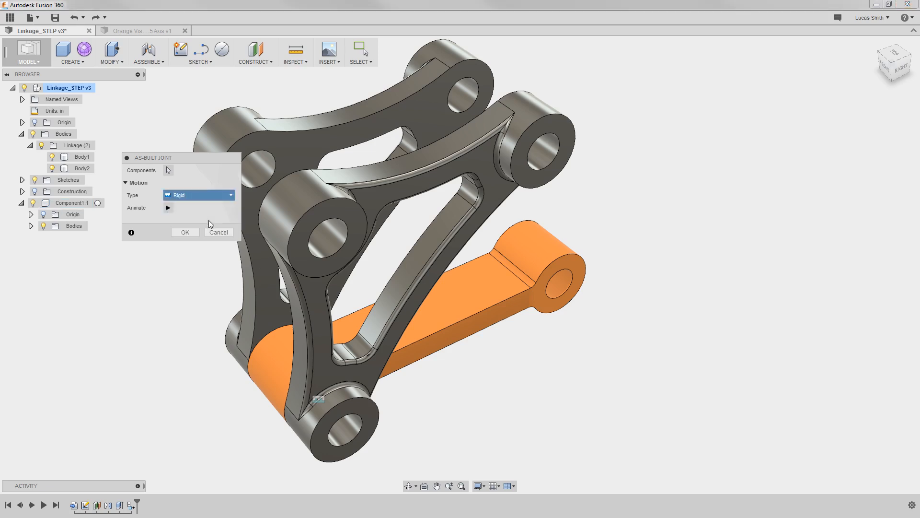
click(282, 355)
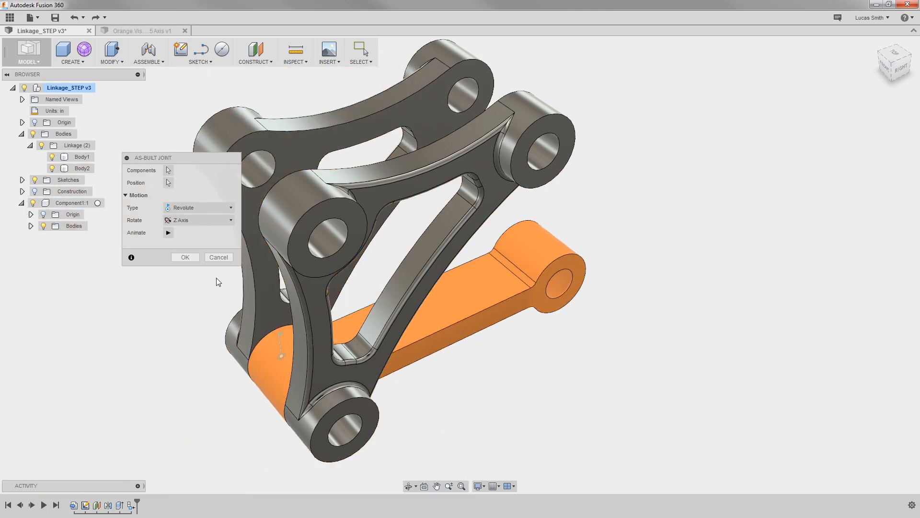
click(185, 258)
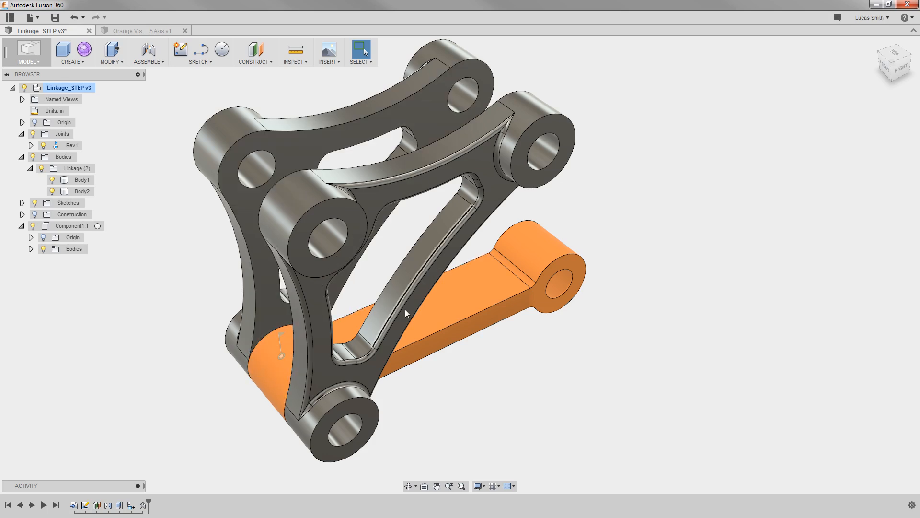
drag(447, 306, 499, 353)
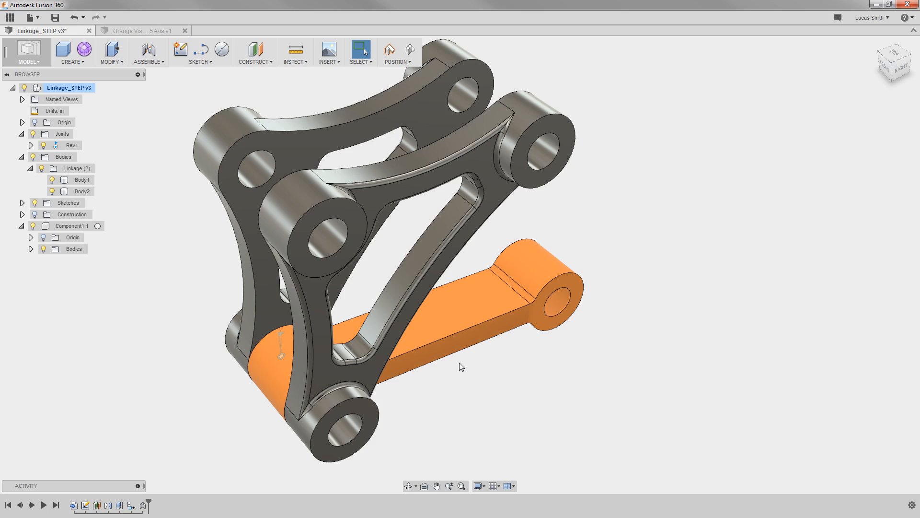
Start a 0.05 in constant-radius fillet on the outer edge loops of both dogbone side faces.
click(111, 58)
click(115, 85)
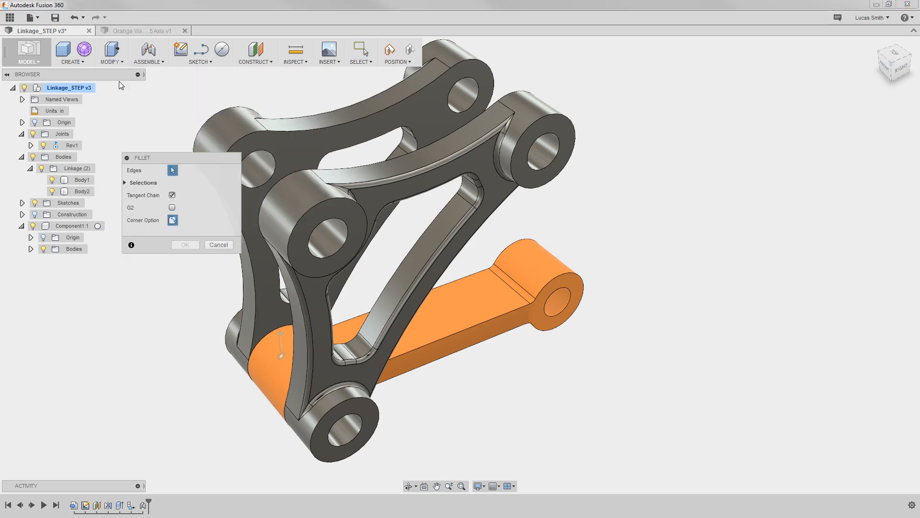
click(470, 324)
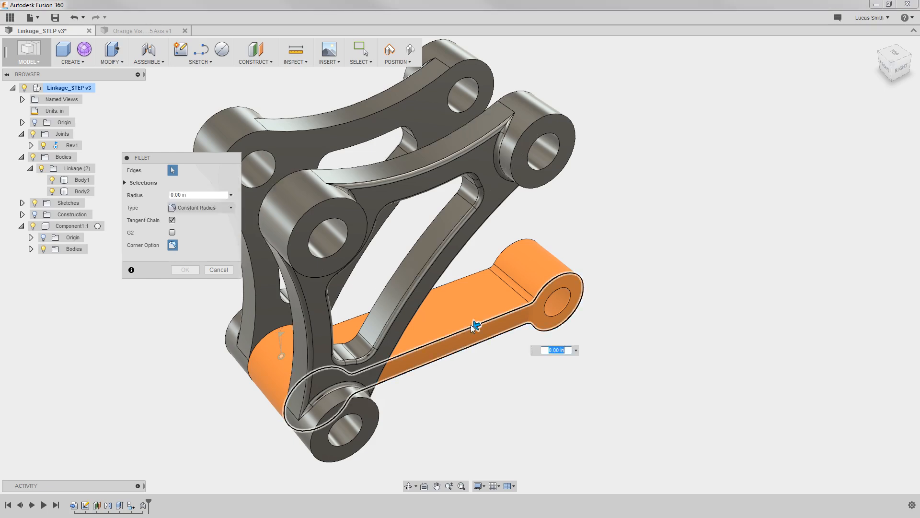
click(457, 278)
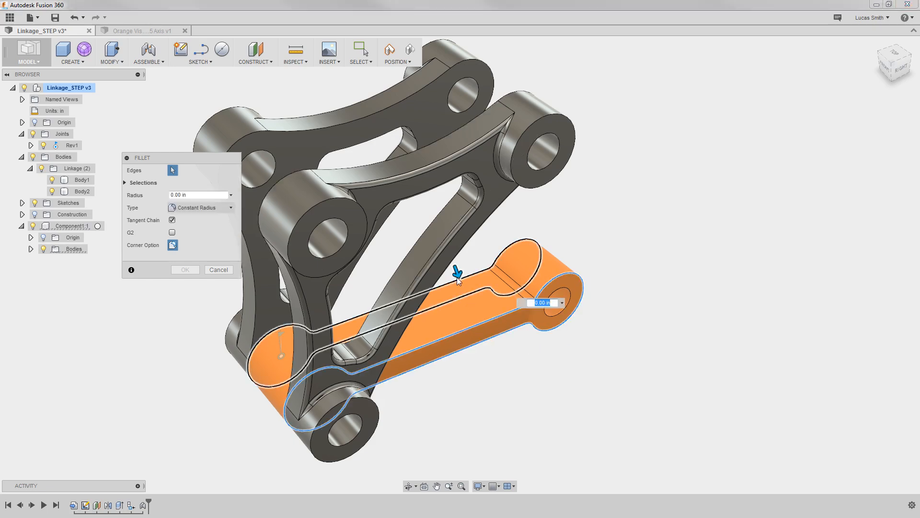
text(.05)
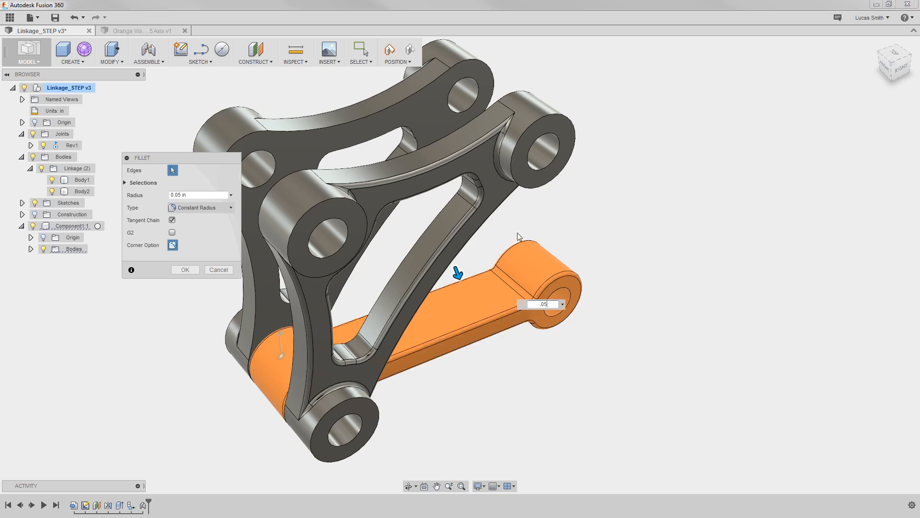
Add the outer circular boss edges of both linkages to the 0.05 in fillet and finish it.
click(529, 188)
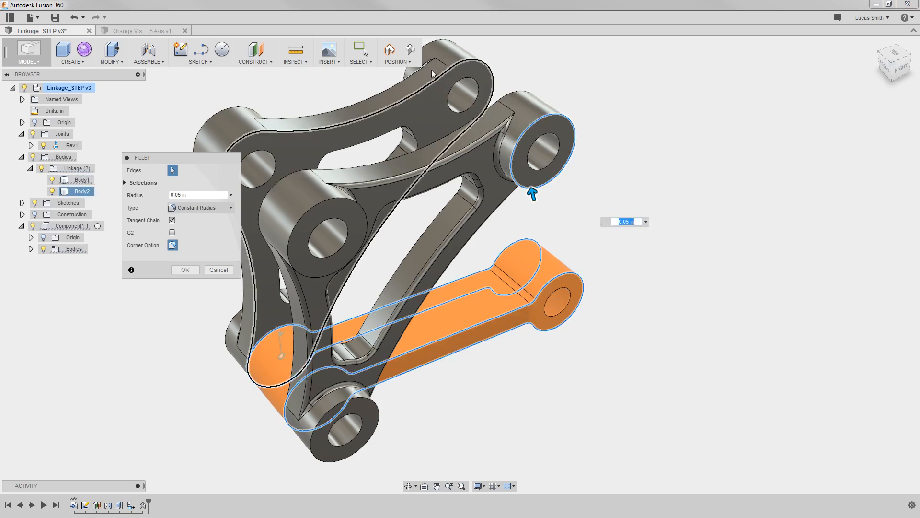
click(429, 42)
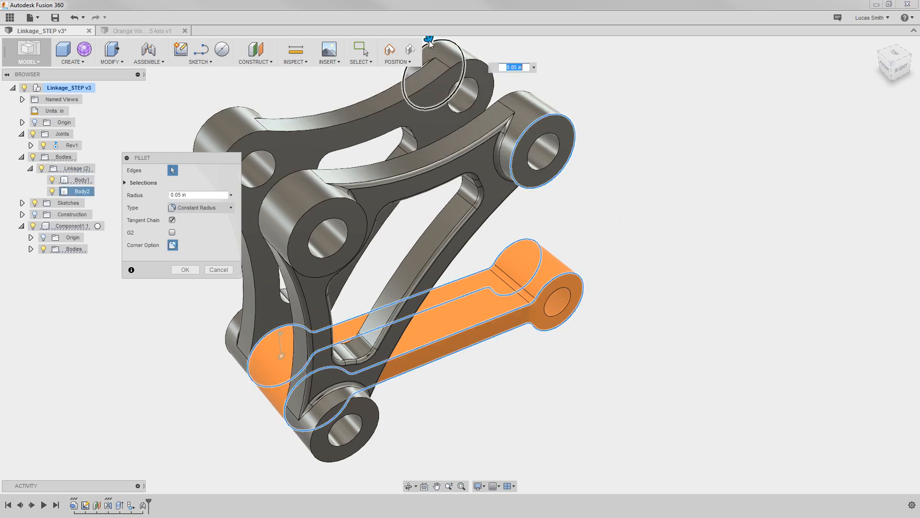
click(241, 111)
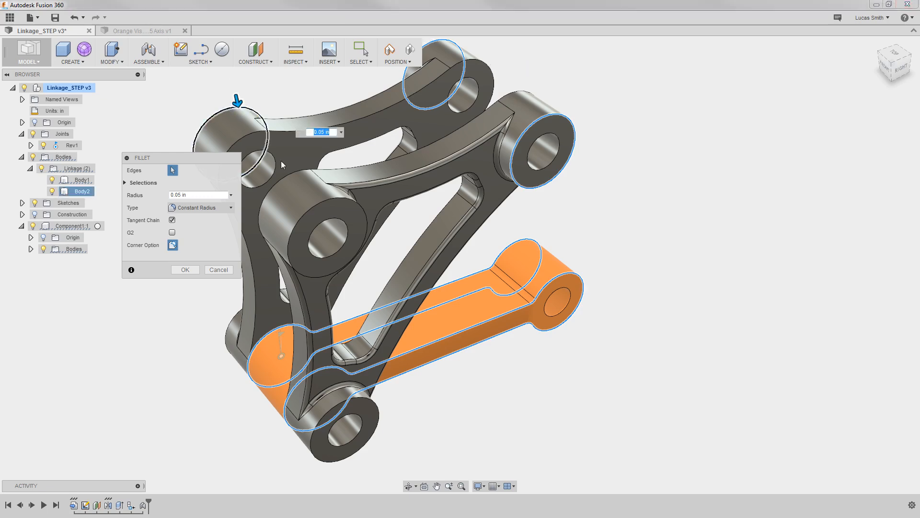
click(315, 209)
click(238, 309)
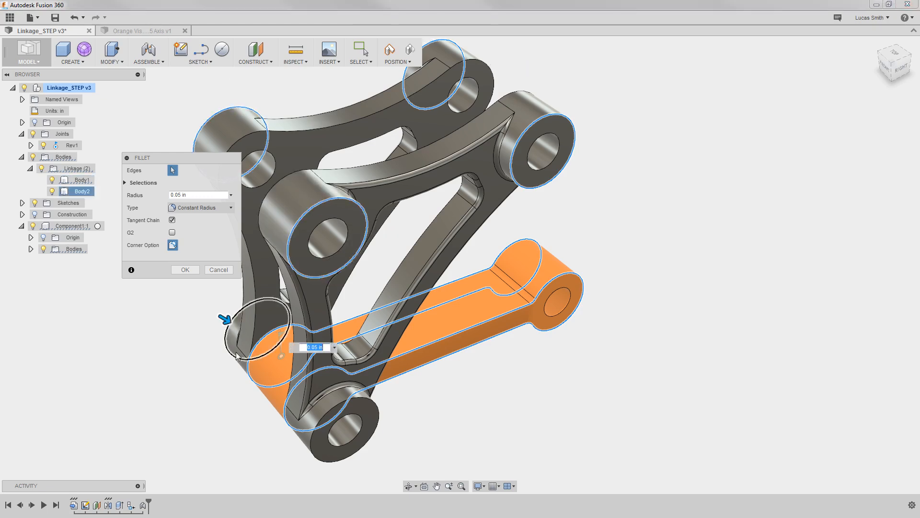
click(314, 459)
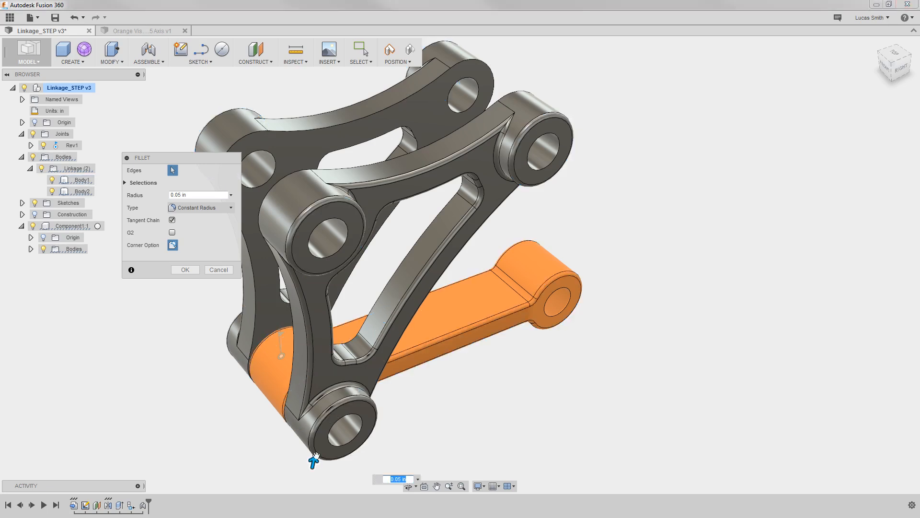
click(187, 270)
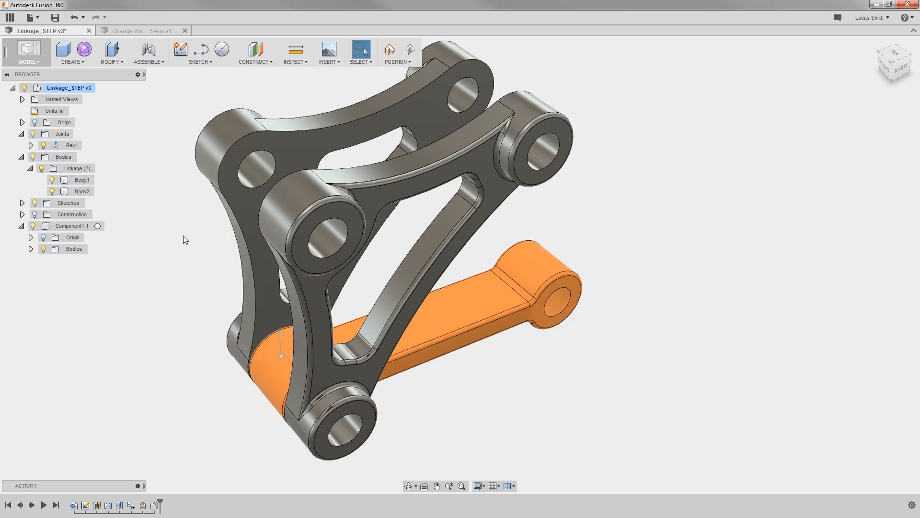
Save the design with the version description "Added dogbone".
click(55, 18)
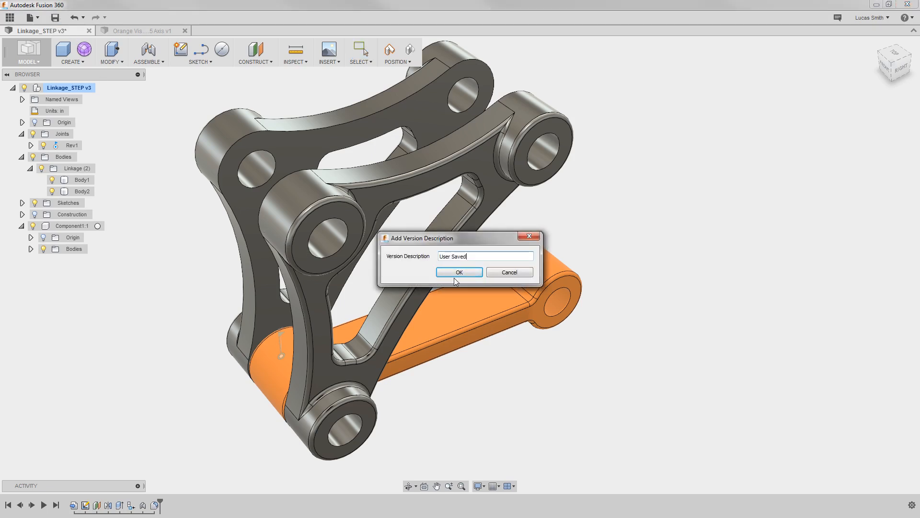
drag(493, 258, 437, 256)
text(Added dogbone)
click(444, 272)
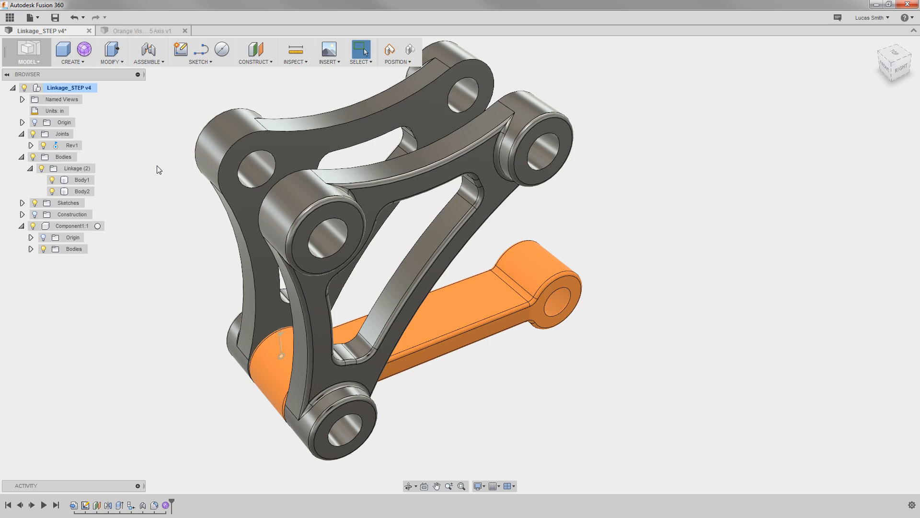
Create a form to enter the Sculpt workspace and look through its creation and modification tools.
click(84, 50)
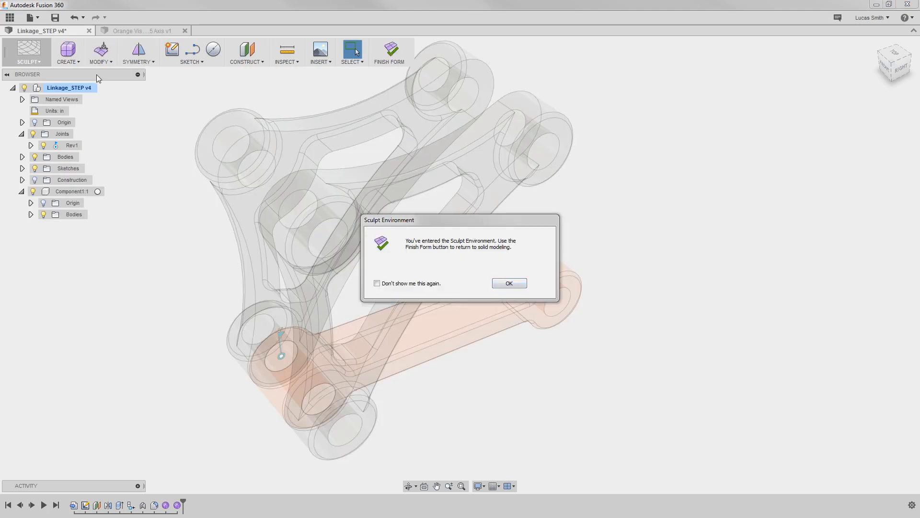
click(498, 284)
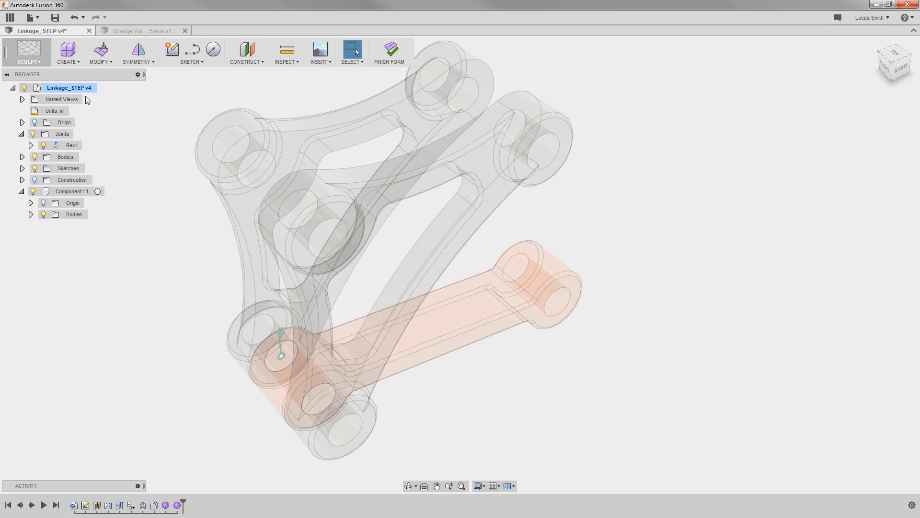
click(72, 62)
mouse_move(101, 63)
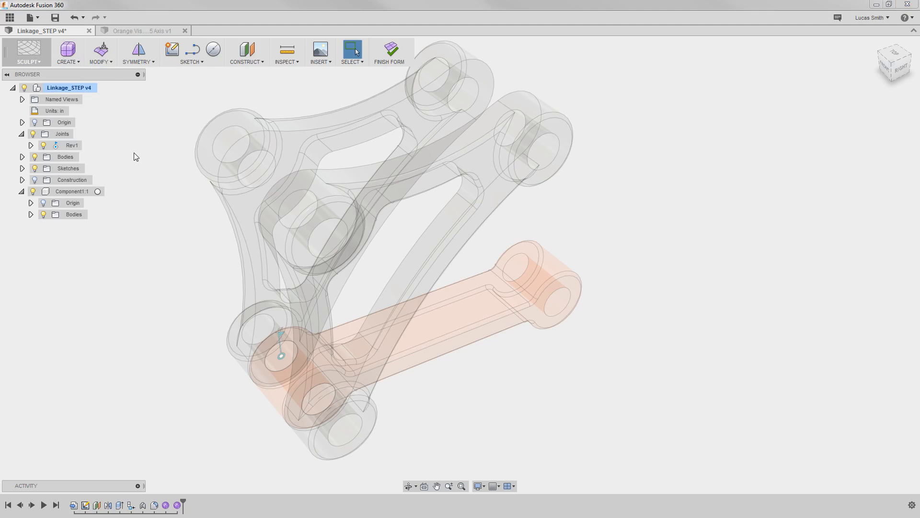
Switch to the Patch workspace and look through its surface creation and modification tools.
click(35, 62)
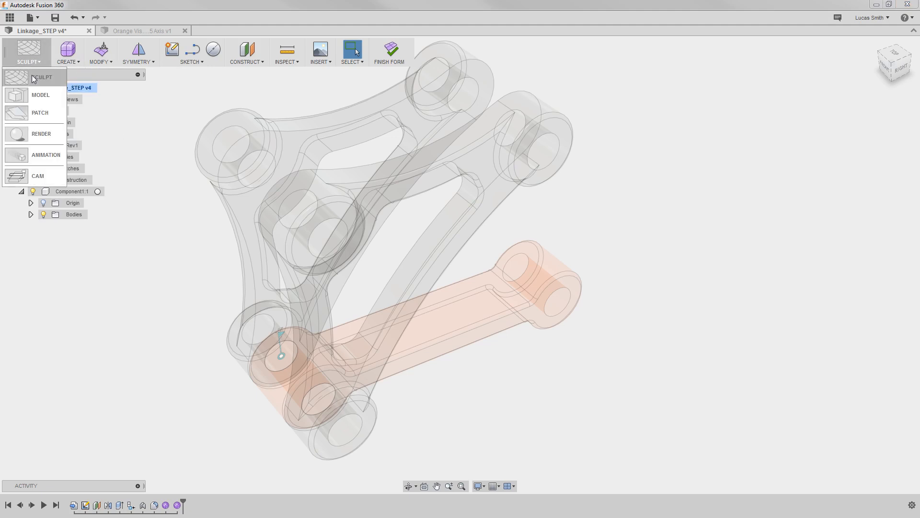
click(48, 115)
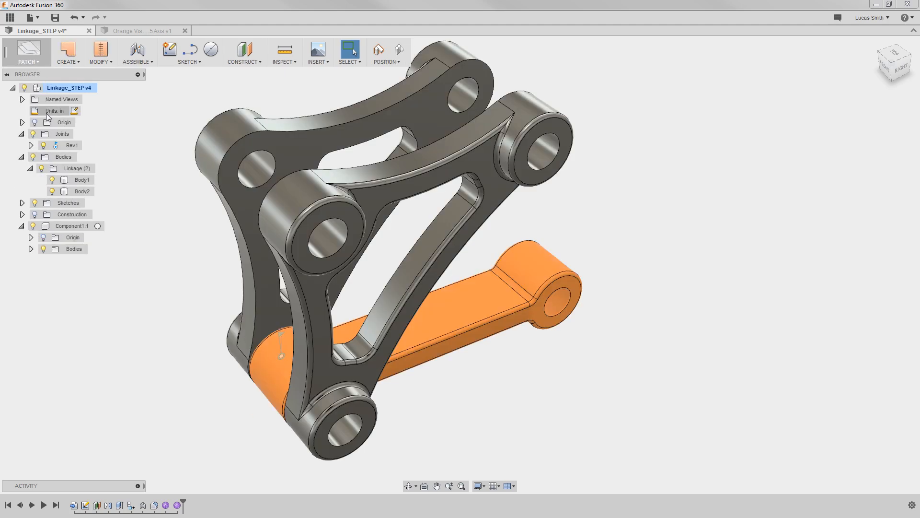
click(79, 63)
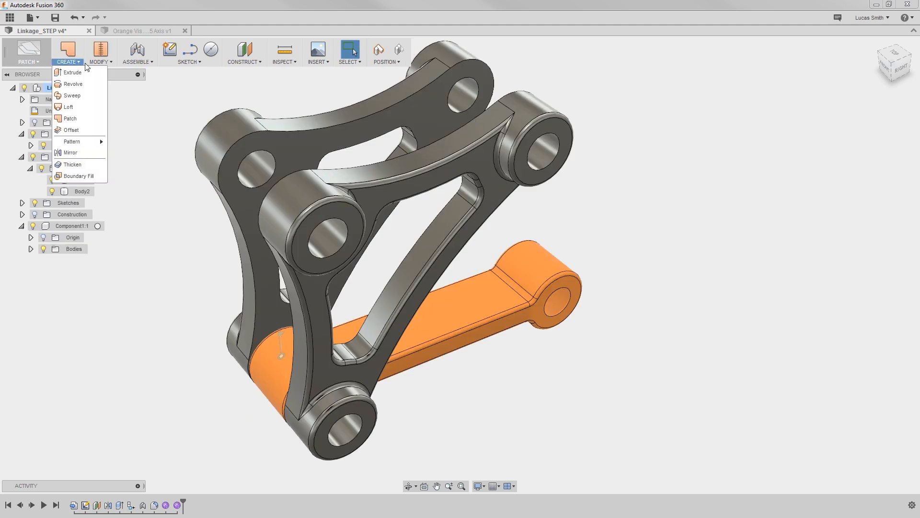
mouse_move(96, 64)
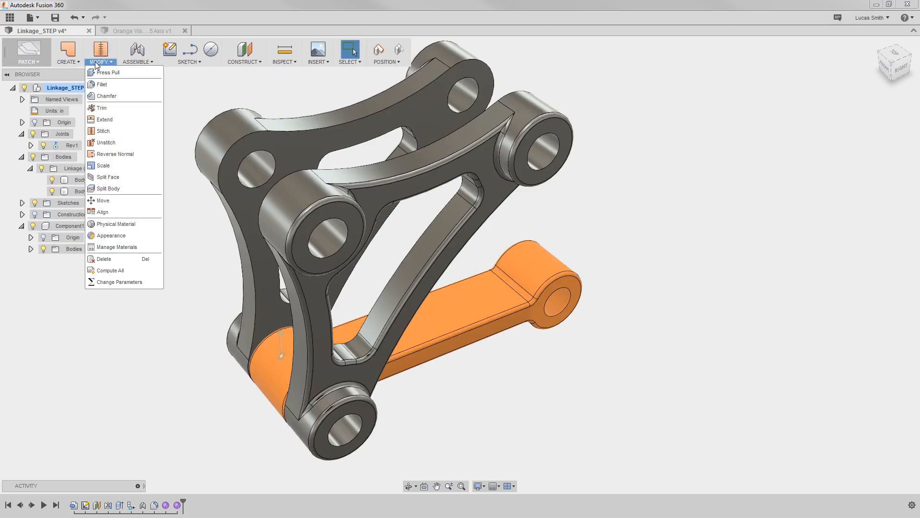
click(186, 157)
Switch to the Render workspace and start ray tracing the linkage assembly.
click(34, 63)
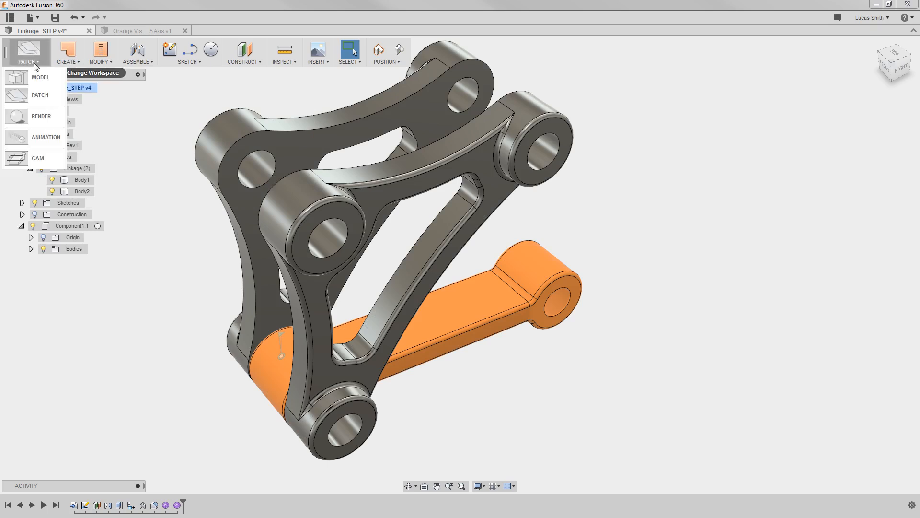
click(49, 115)
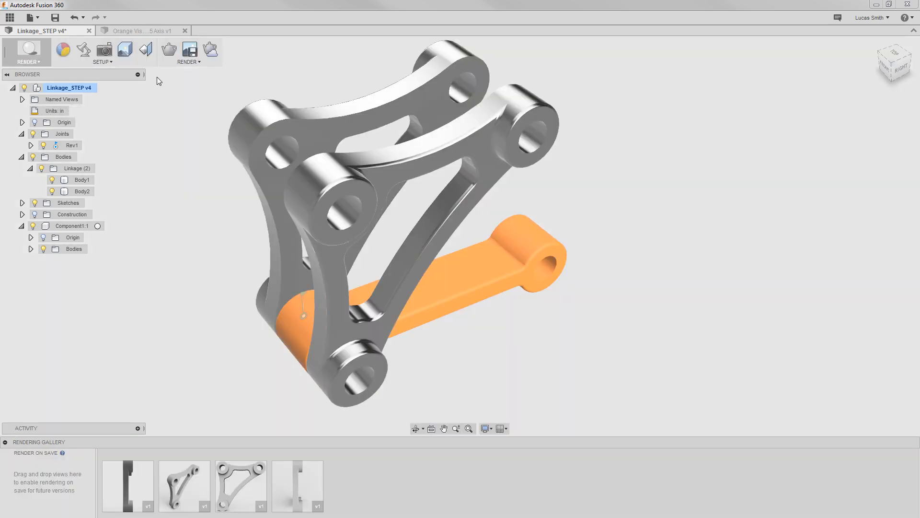
click(170, 56)
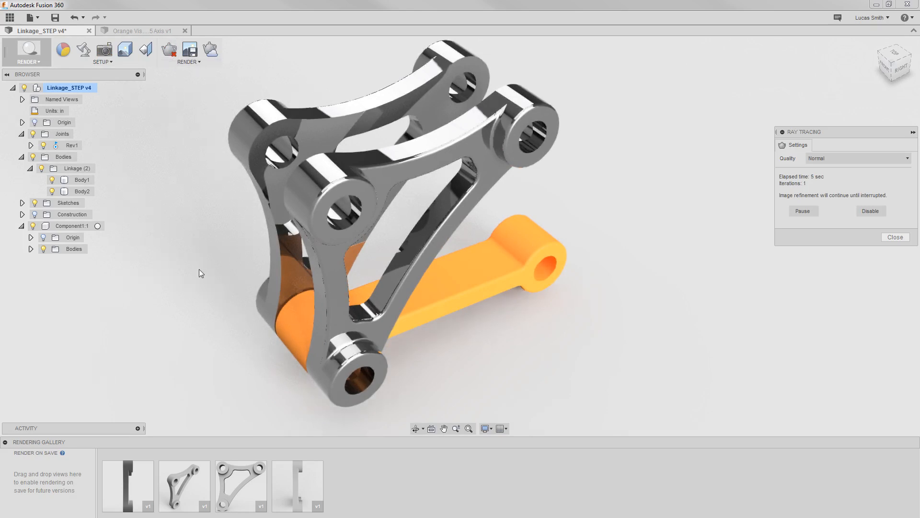
View the gallery's angled rendering of the single linkage, and close it along with the ray tracing settings.
click(192, 467)
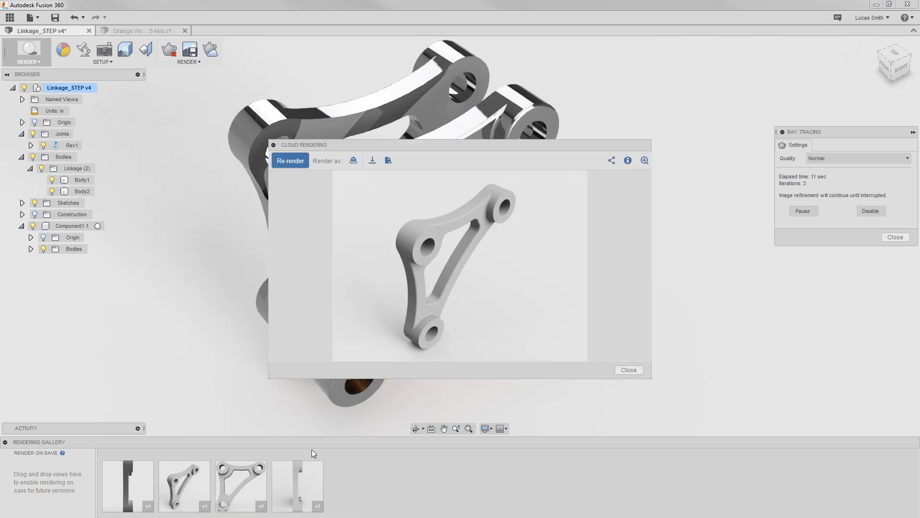
click(629, 370)
click(895, 237)
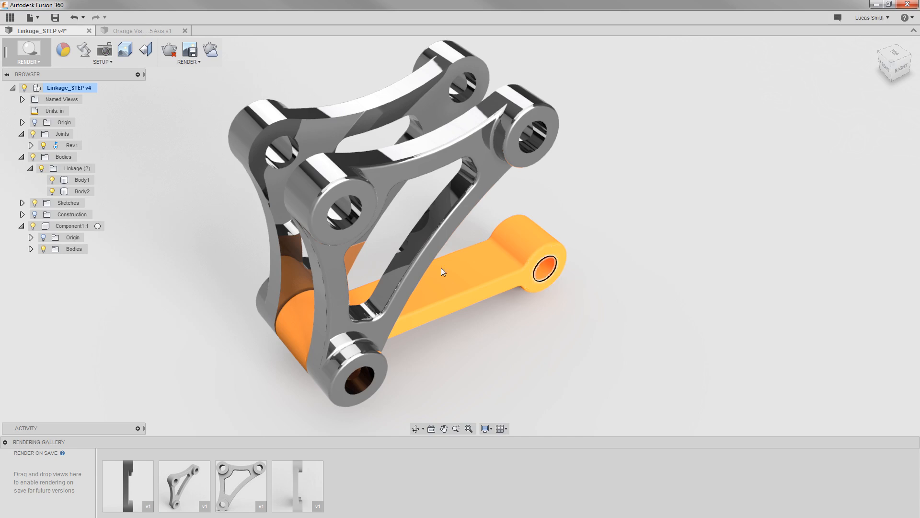
Switch to the Animation workspace and transform the orange dogbone component by -2.70 in along Z, away from the linkages.
click(38, 60)
click(44, 137)
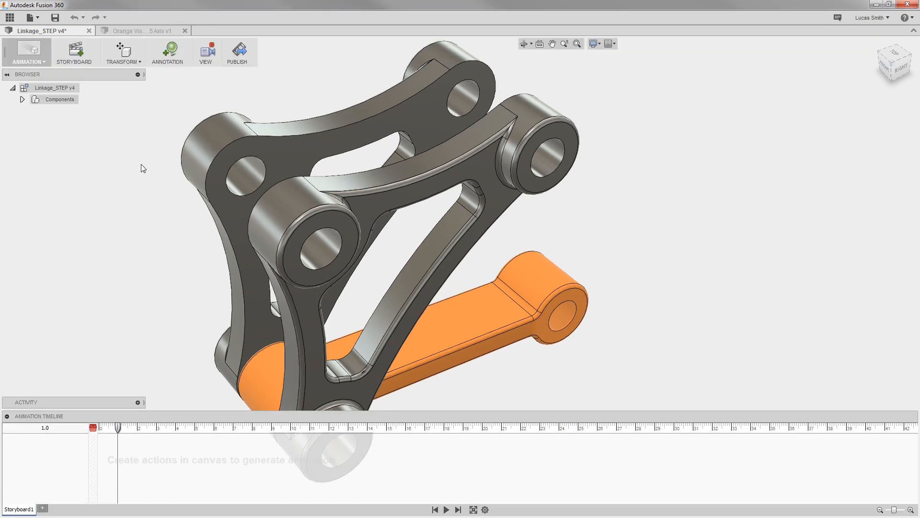
click(124, 50)
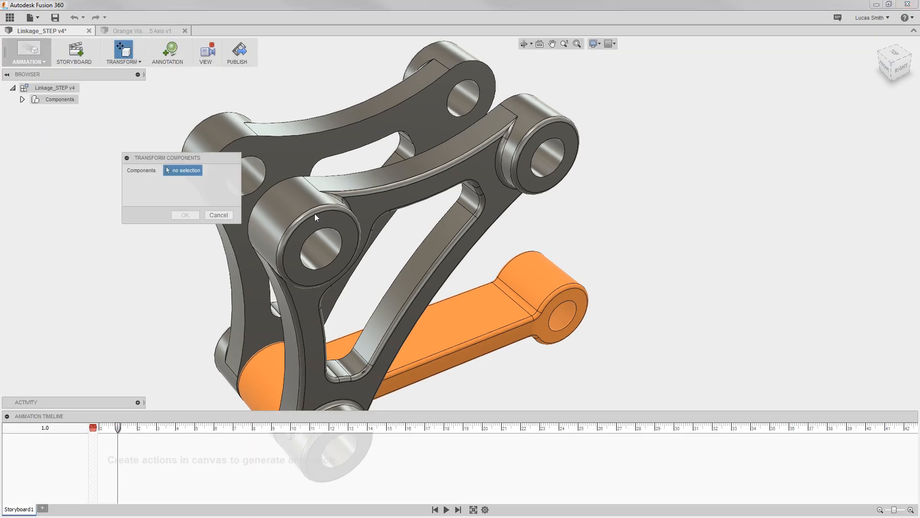
click(438, 360)
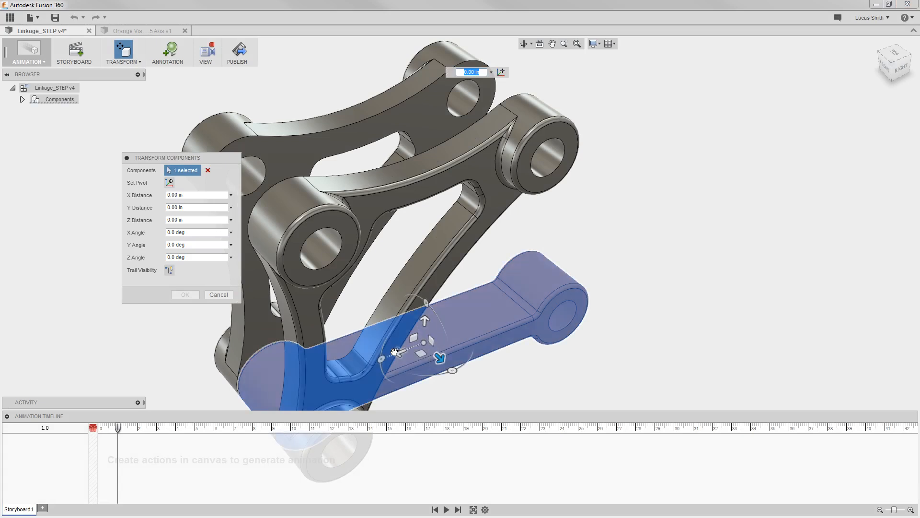
drag(394, 352, 562, 306)
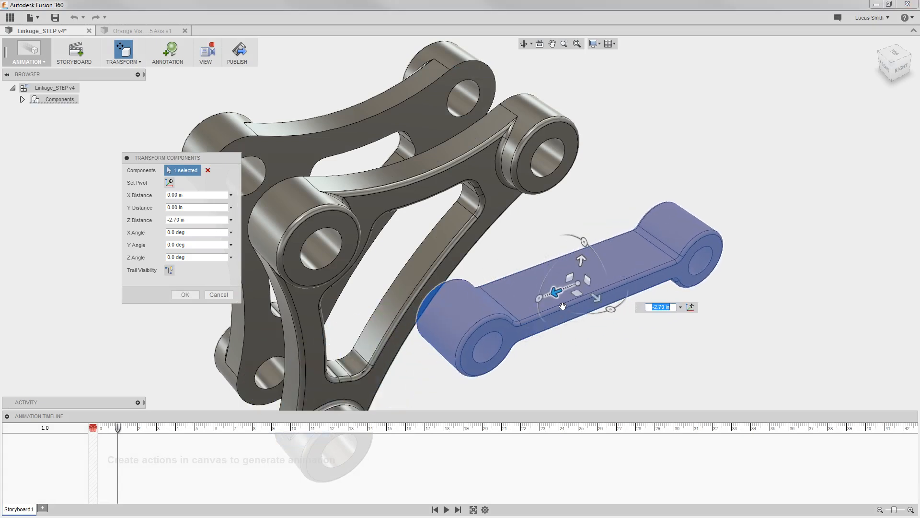
scroll(563, 306, up, 3)
scroll(563, 306, down, 5)
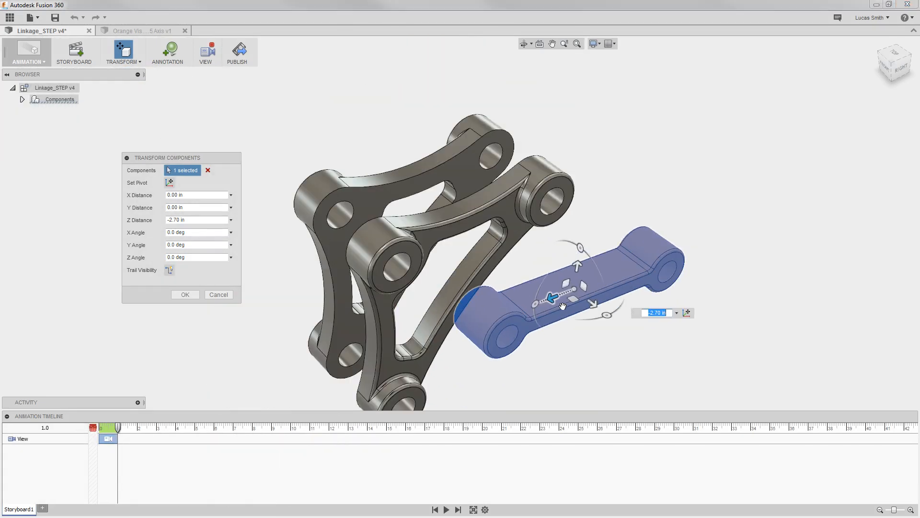
middle_drag(575, 340, 565, 315)
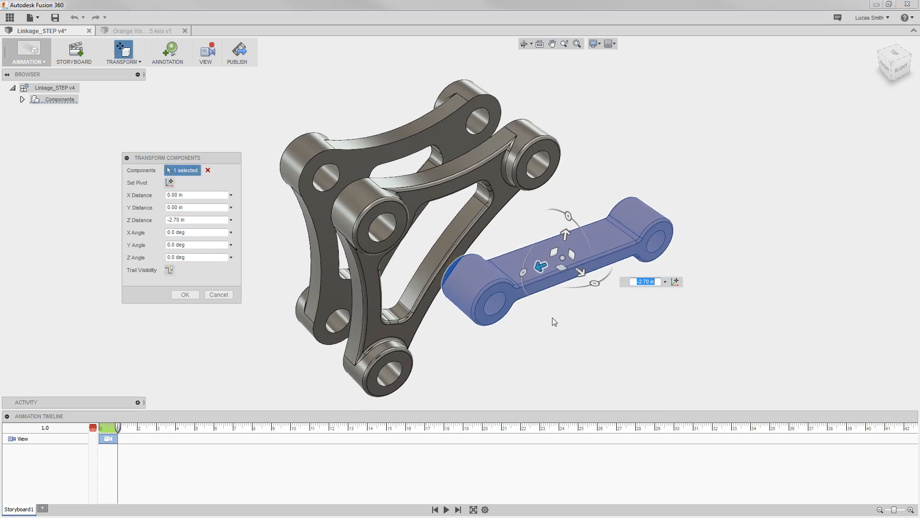
click(184, 295)
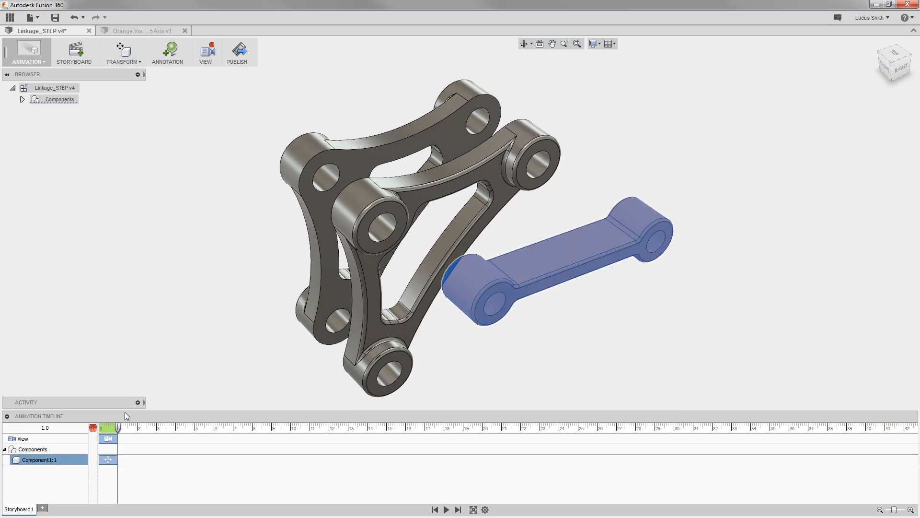
Return the animation playhead to the start of Storyboard1 and play the dogbone's movement.
drag(102, 425, 90, 425)
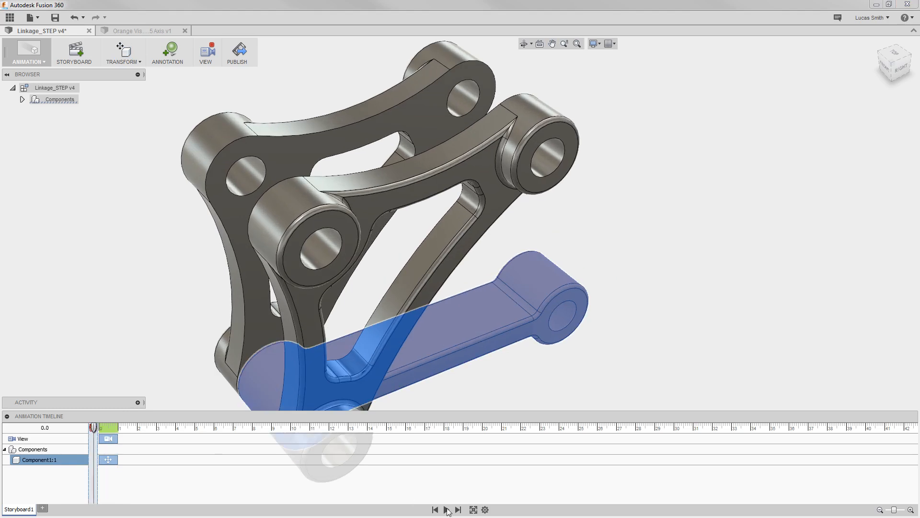
click(447, 510)
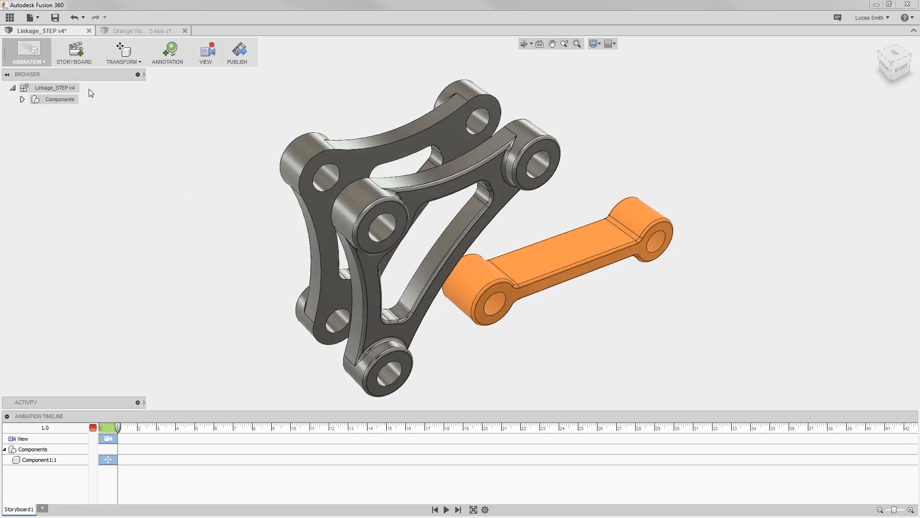
click(28, 58)
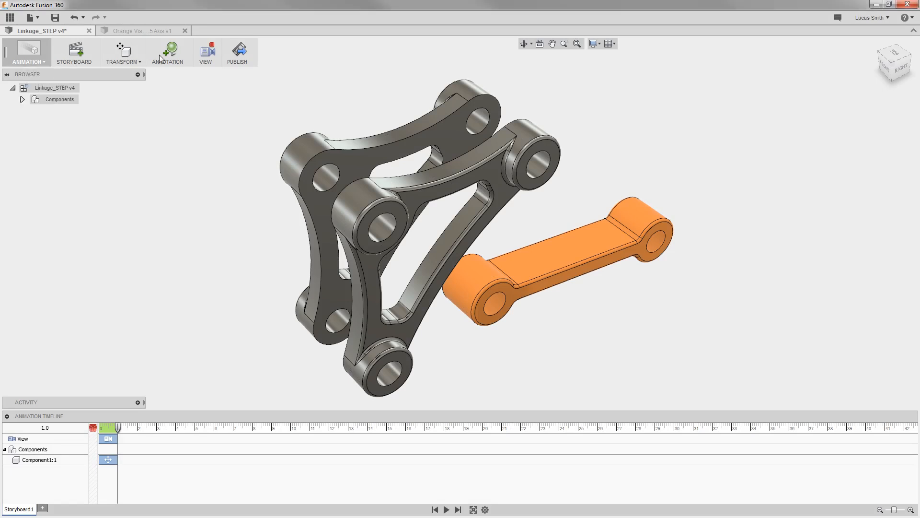
Switch to the open Orange Vise 2.5 Axis document and enter its CAM workspace.
click(153, 33)
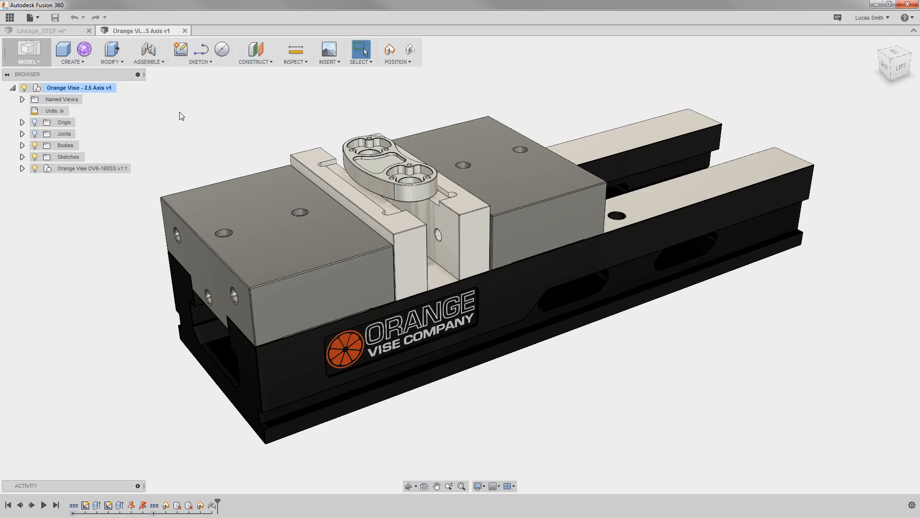
shift+middle_drag(180, 112, 185, 122)
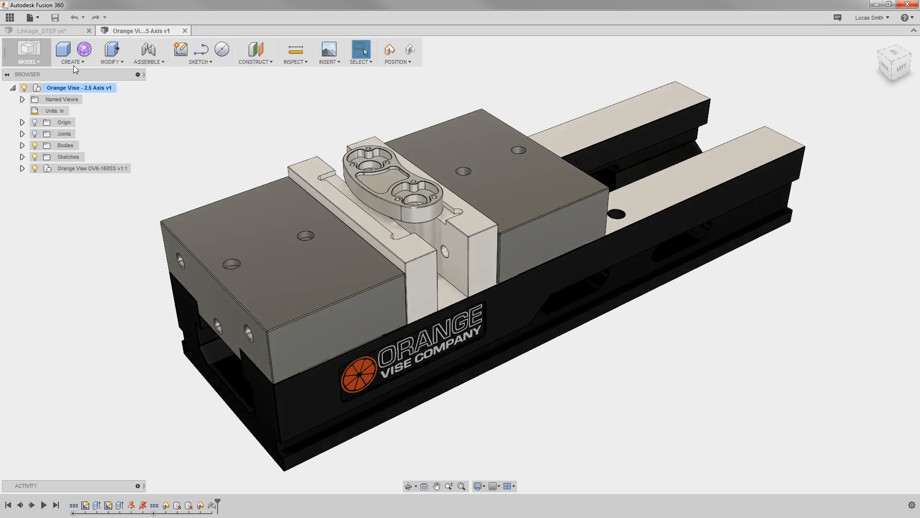
click(29, 52)
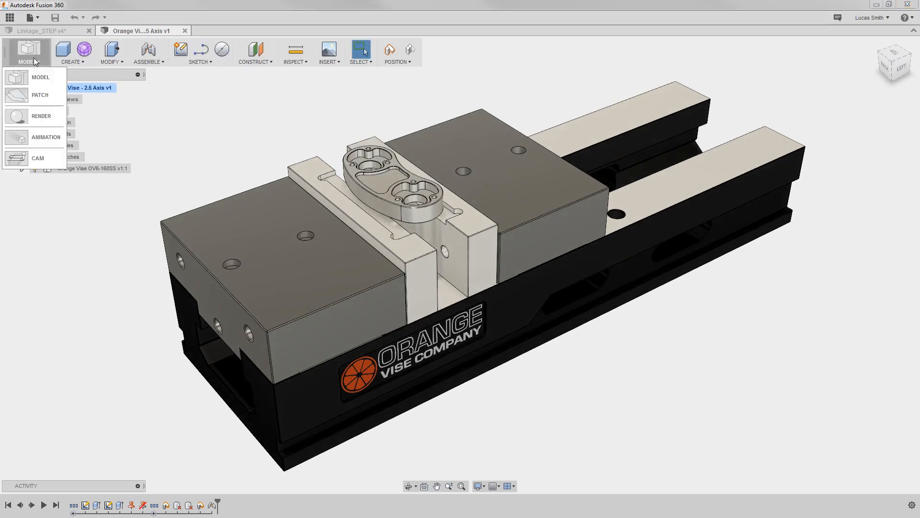
click(37, 158)
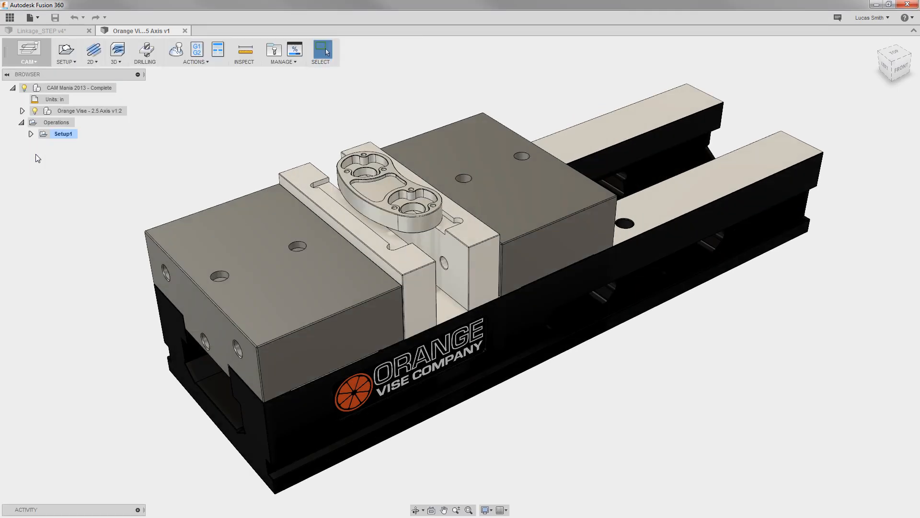
Simulate the toolpaths of Setup1, playing and pausing the machining, and close the simulation after returning it to the start.
right_click(61, 134)
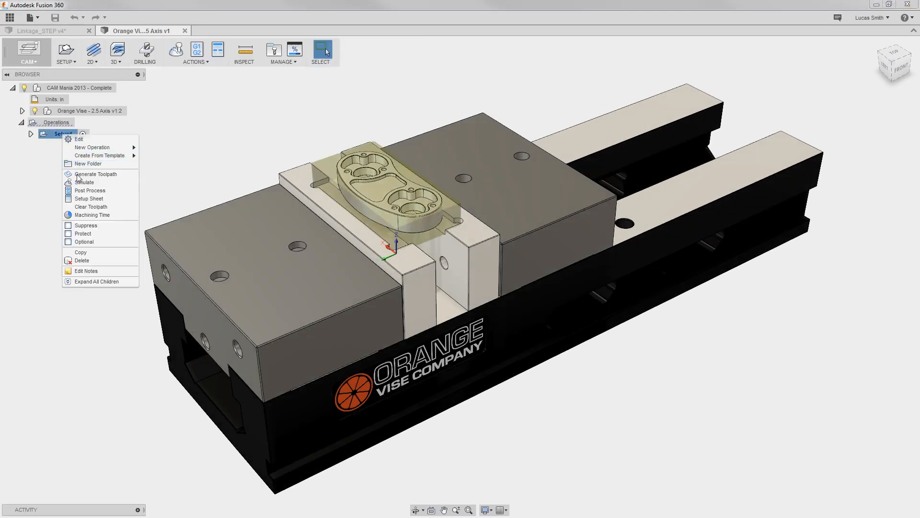
click(79, 185)
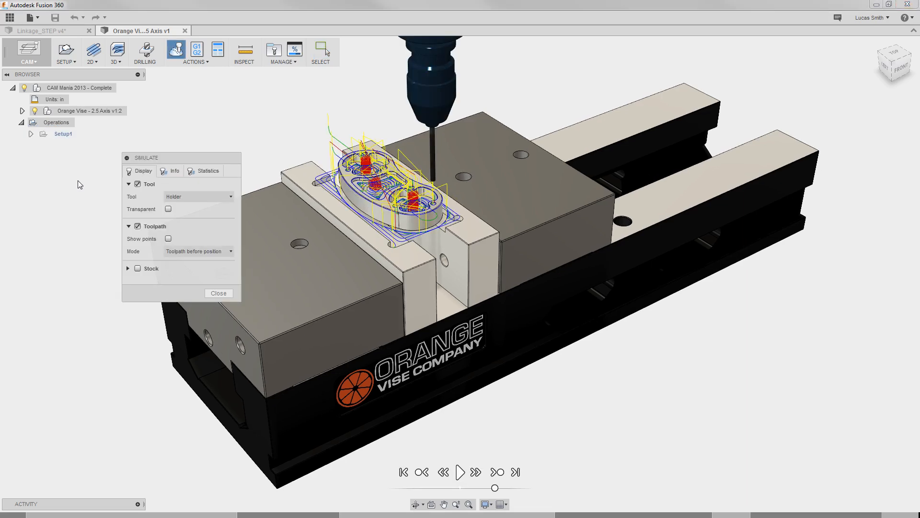
click(459, 473)
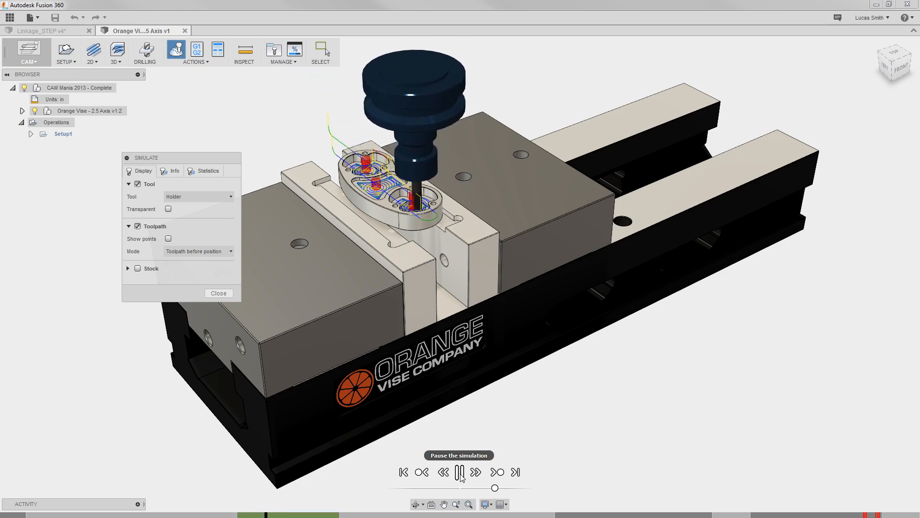
click(459, 473)
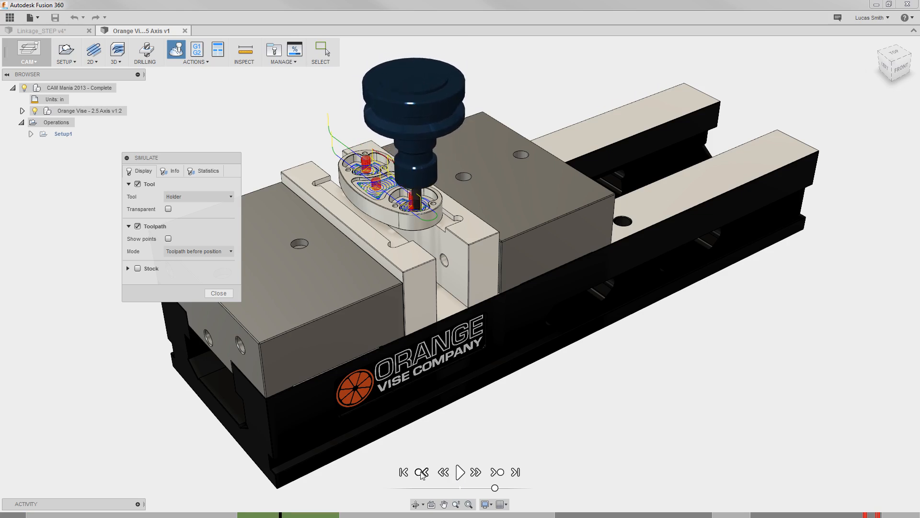
click(403, 472)
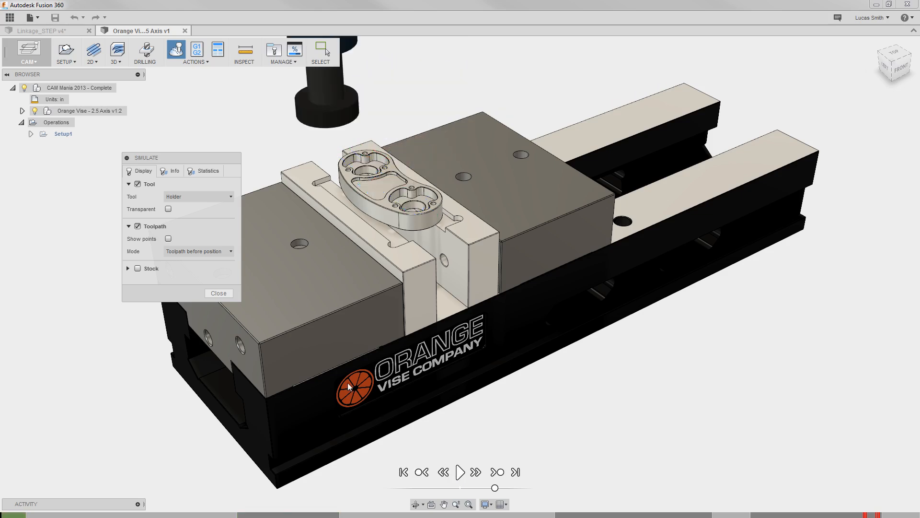
click(219, 293)
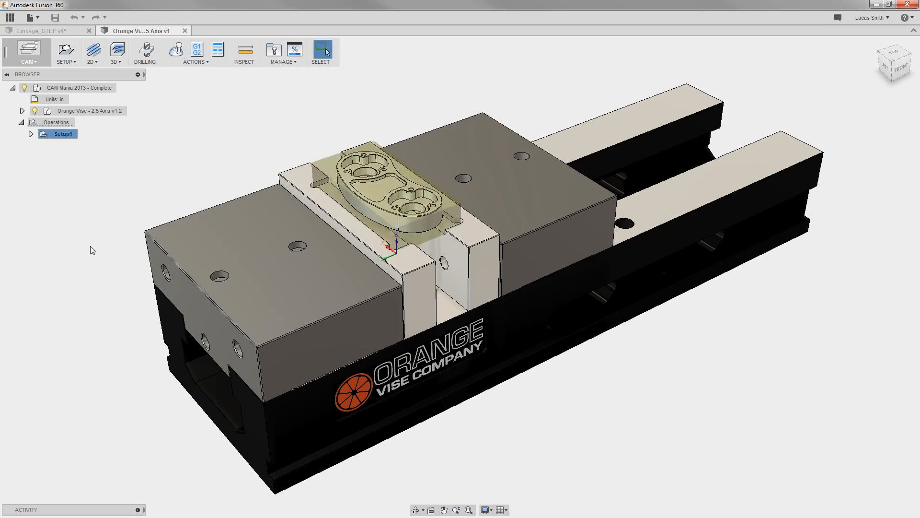